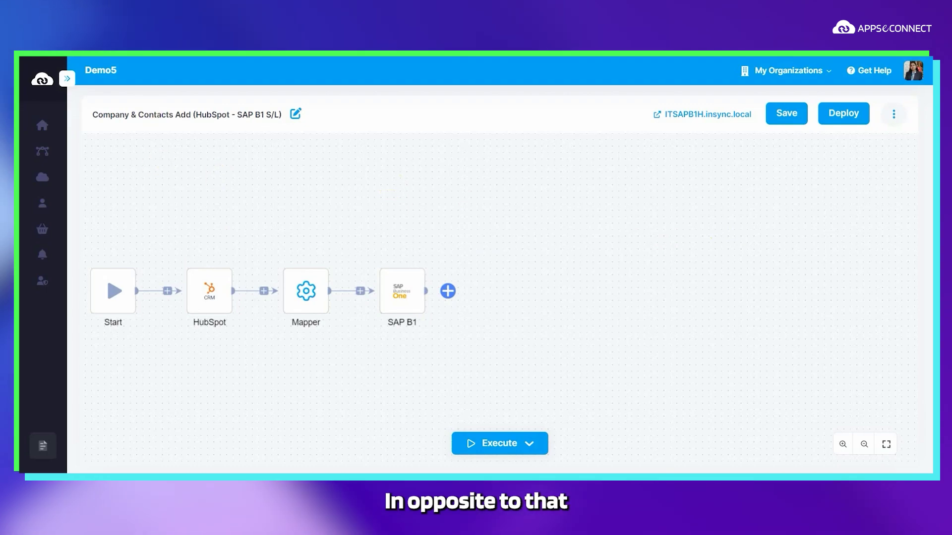
Step: Review the SAP B1-to-HubSpot and HubSpot-to-SAP B1 flows, then go to HubSpot Companies
click(182, 56)
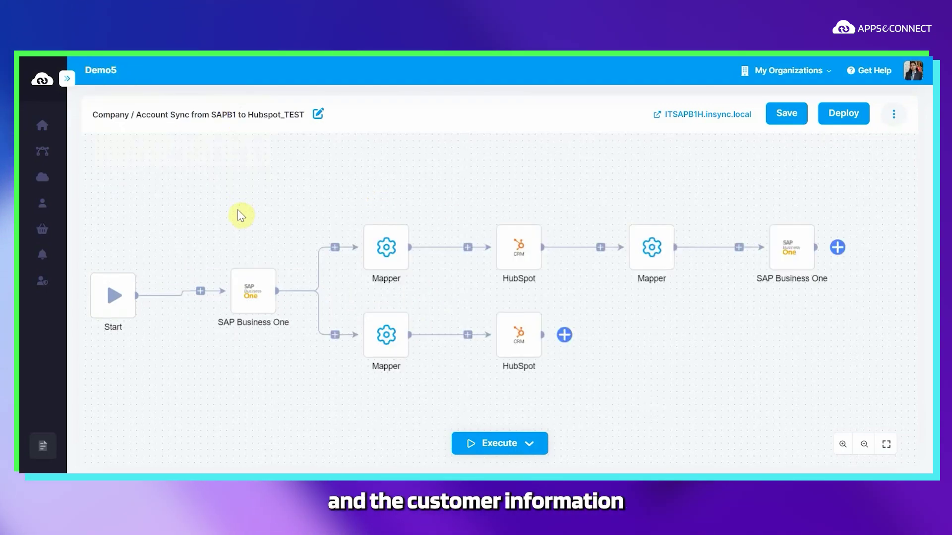
mouse_move(242, 285)
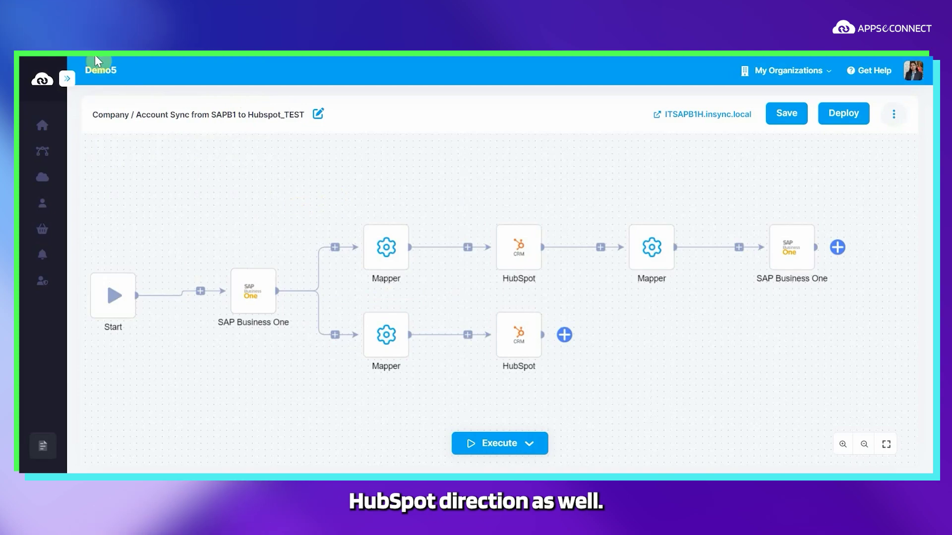
click(124, 50)
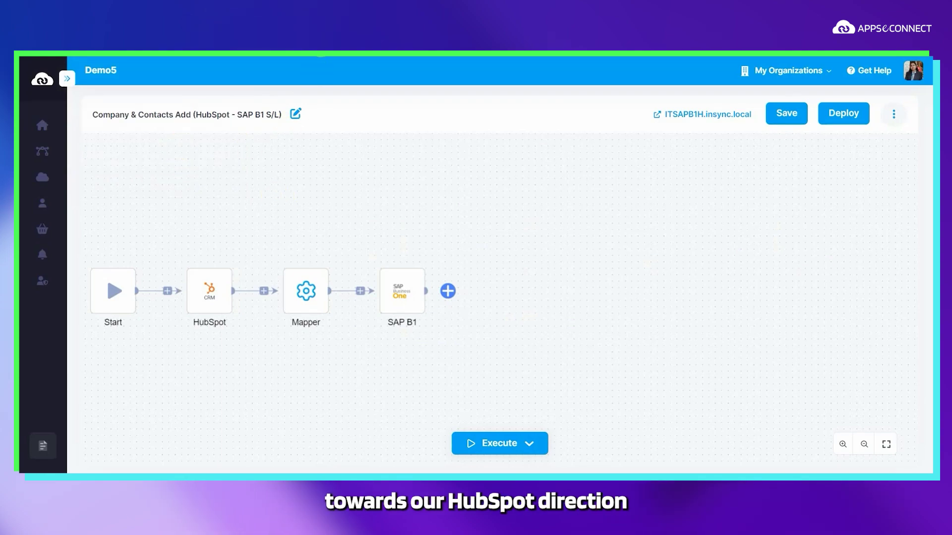
click(359, 52)
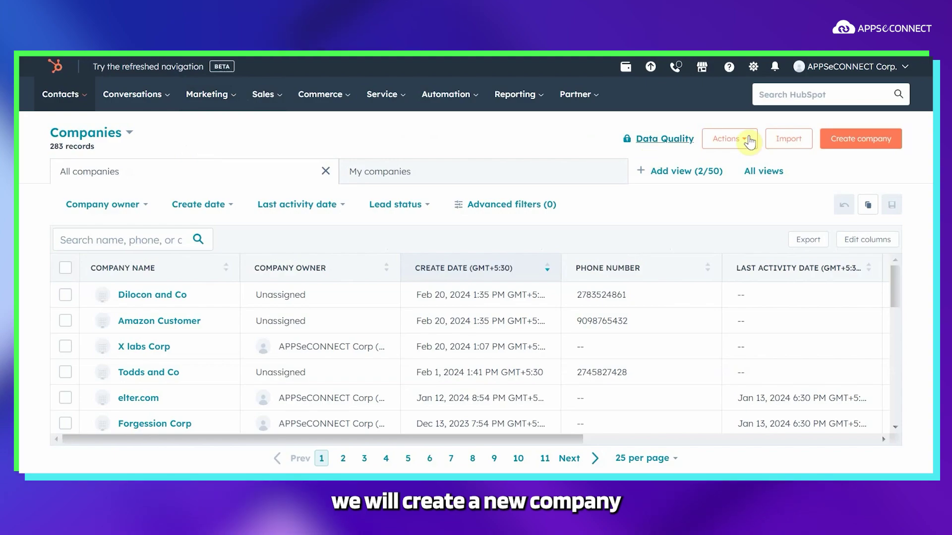
click(886, 146)
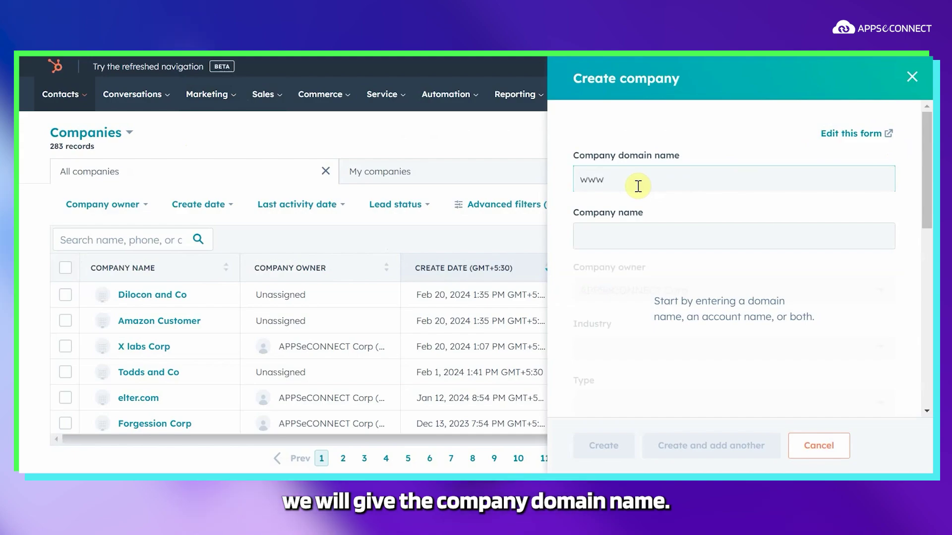
text(.ica)
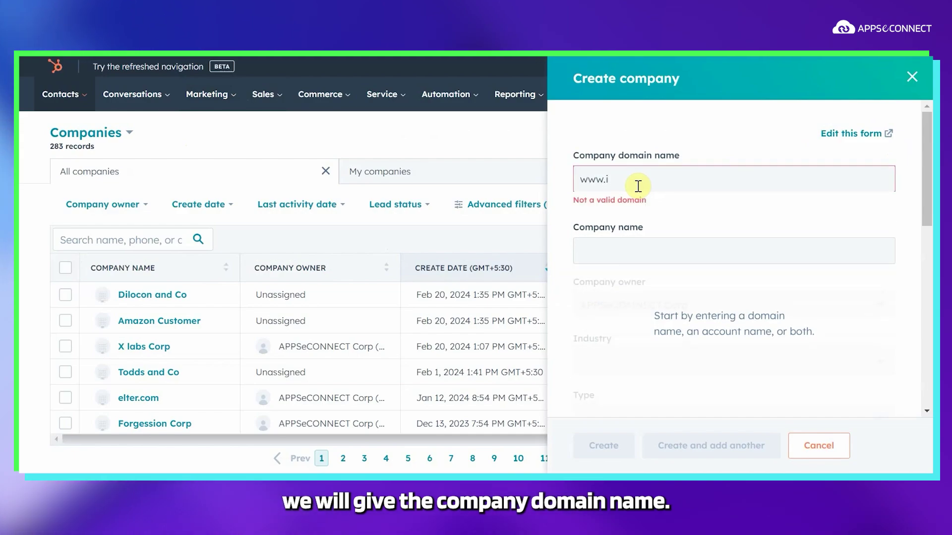
text(nsystems)
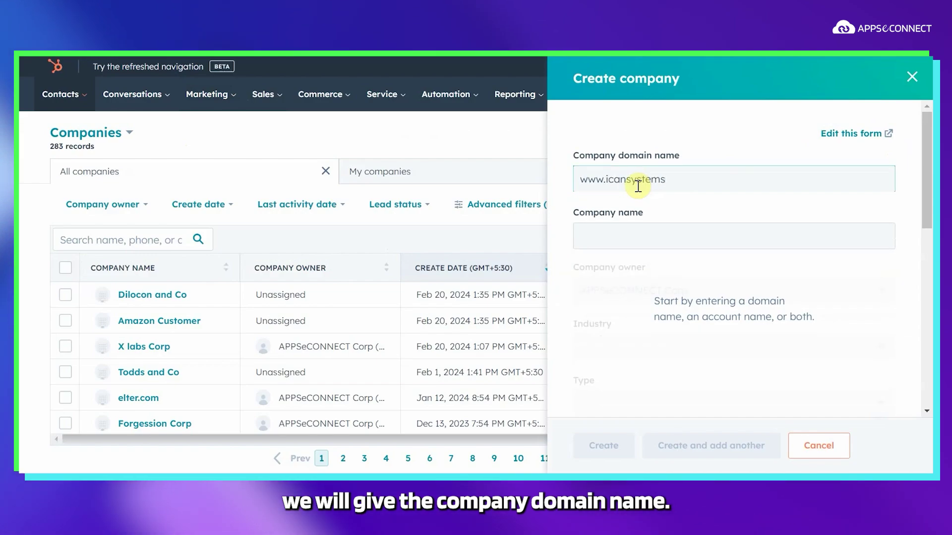
text(899.com)
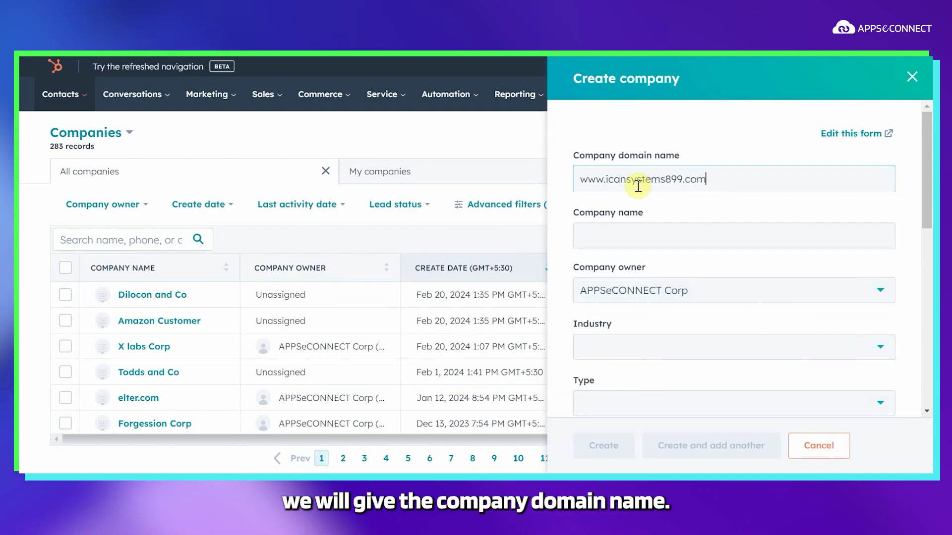
click(595, 235)
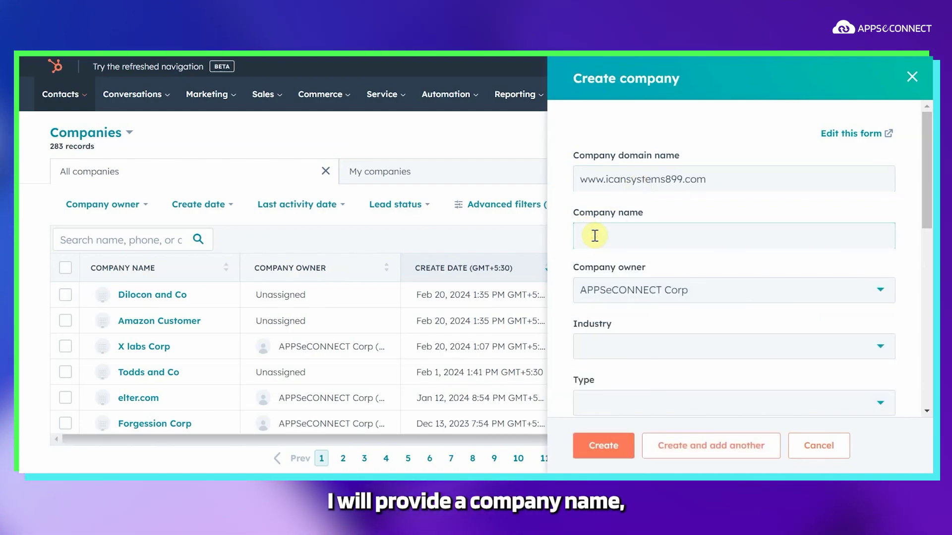
text(Ic)
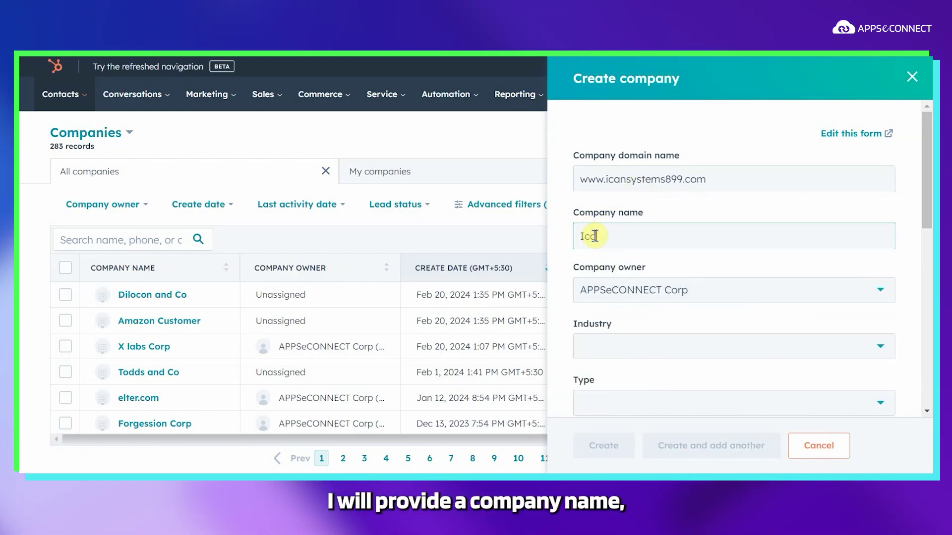
text(ansystems)
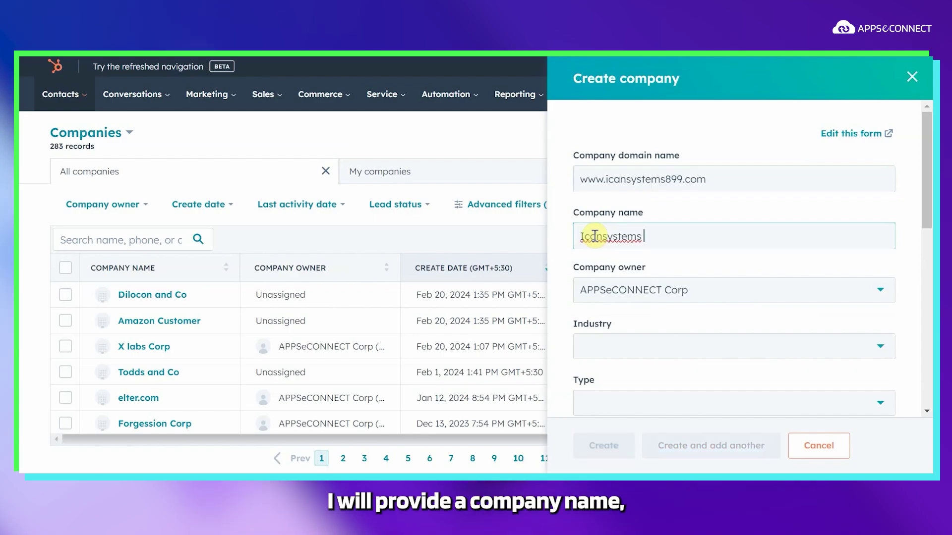
text( Corp)
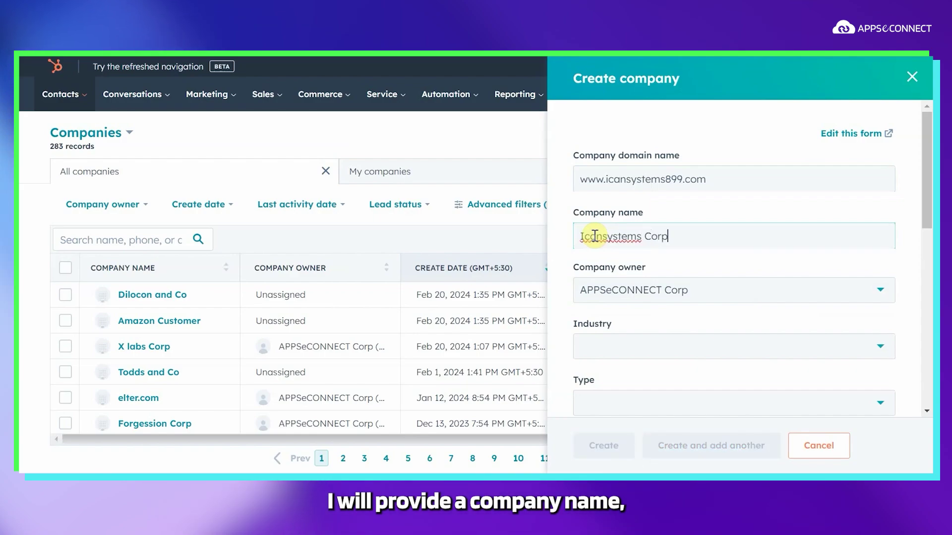
Step: Set the company's industry to Accounting and type to Prospect
scroll(597, 268, down, 4)
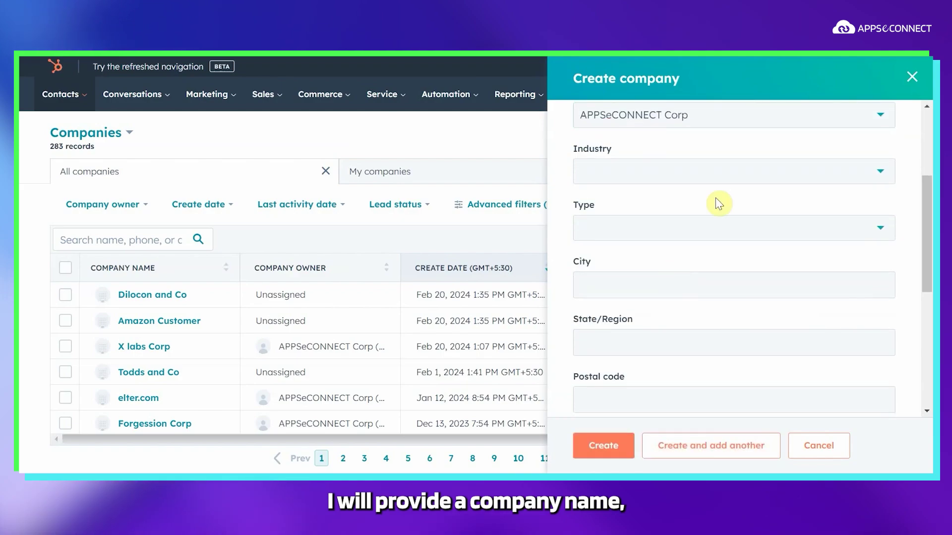
click(688, 176)
click(626, 270)
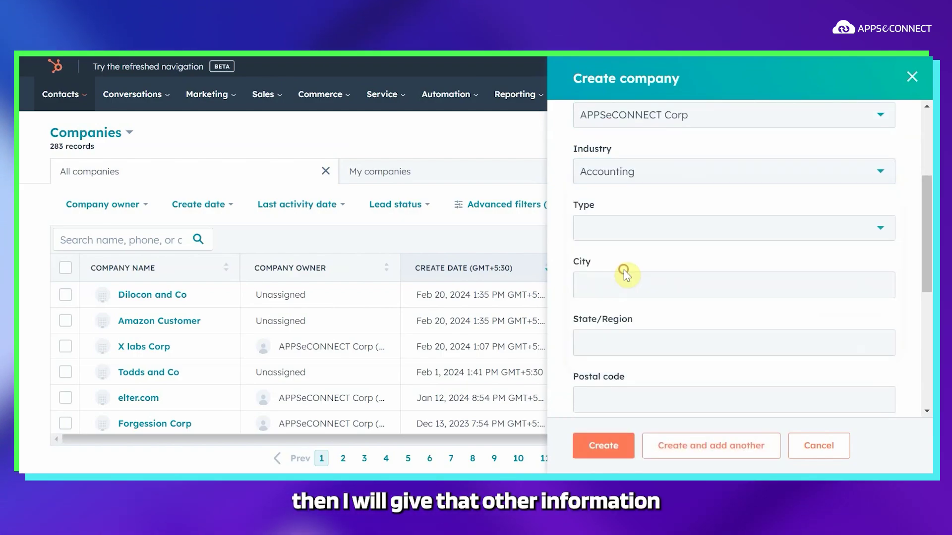
click(660, 237)
click(620, 289)
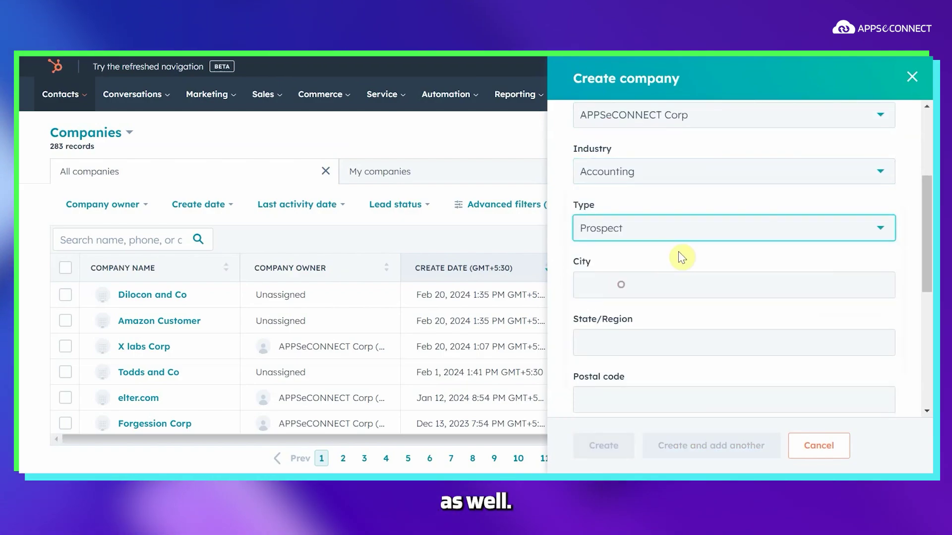
Step: Enter city Florida, state Florida and postal code 32008, then create the company
scroll(689, 249, down, 2)
click(689, 203)
text(Florid)
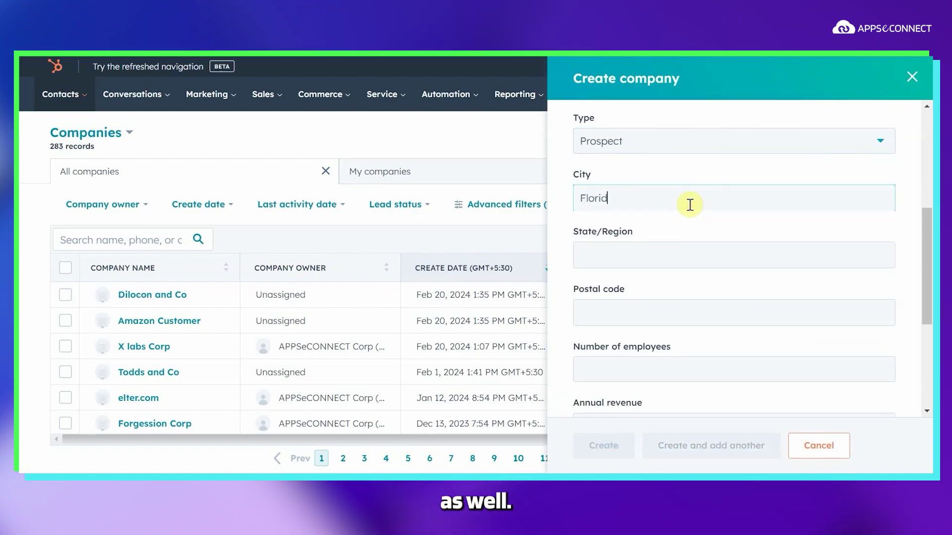
scroll(689, 204, down, 1)
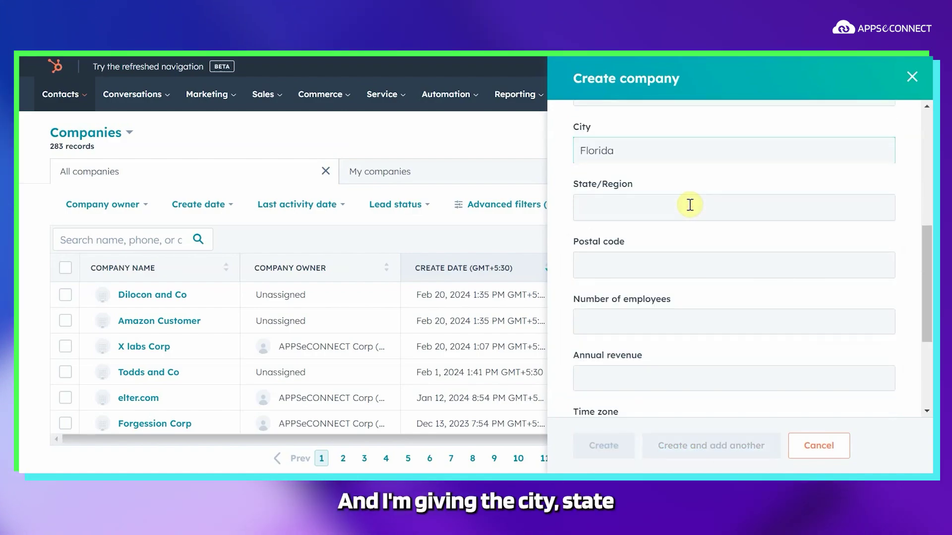
click(651, 211)
text(Florida)
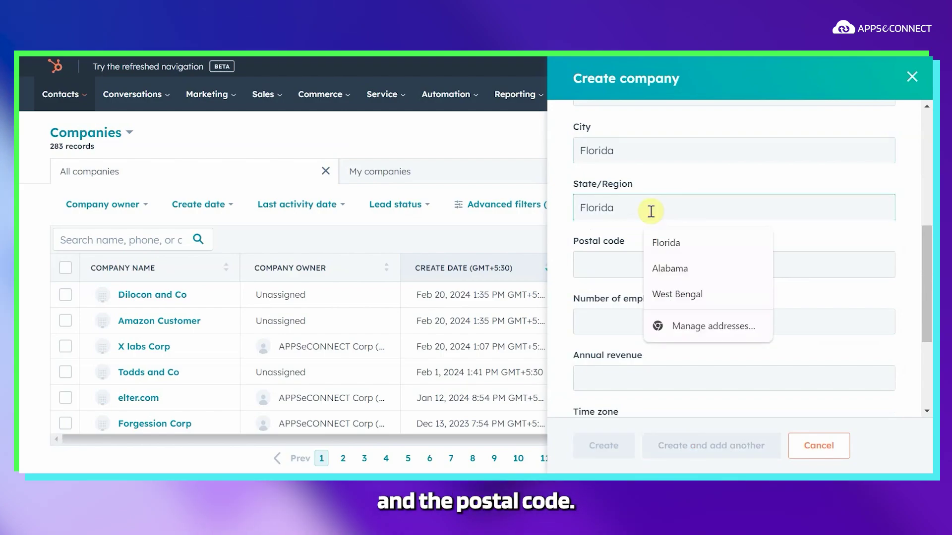
click(637, 273)
text(4)
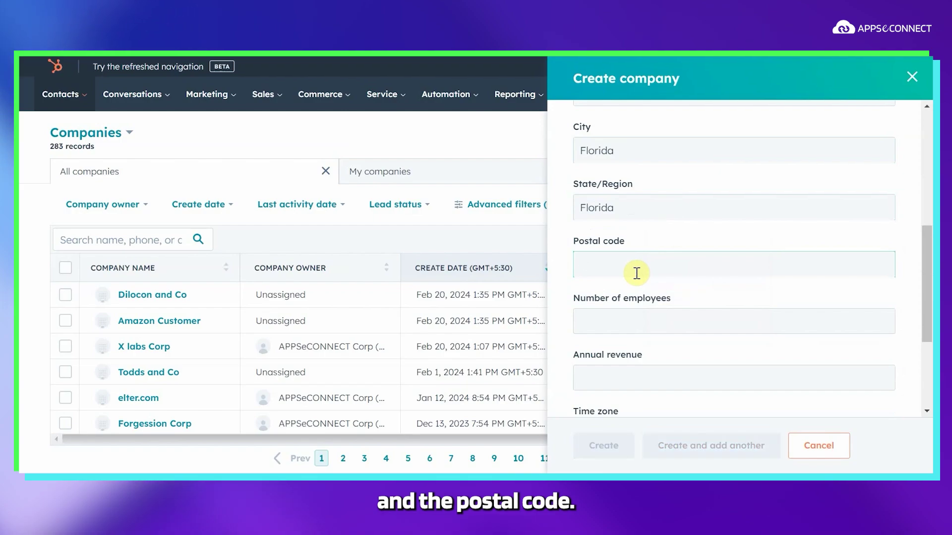
text(32008)
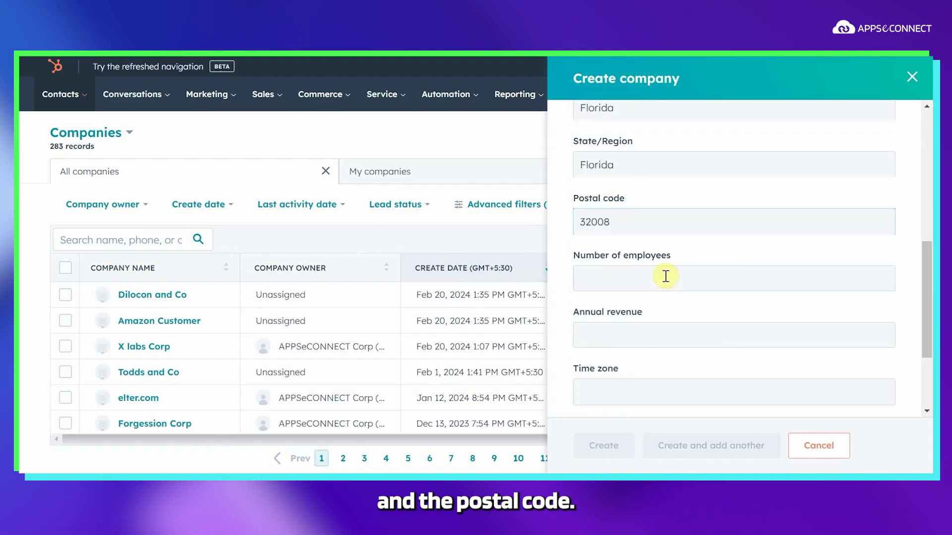
scroll(588, 414, down, 3)
click(603, 446)
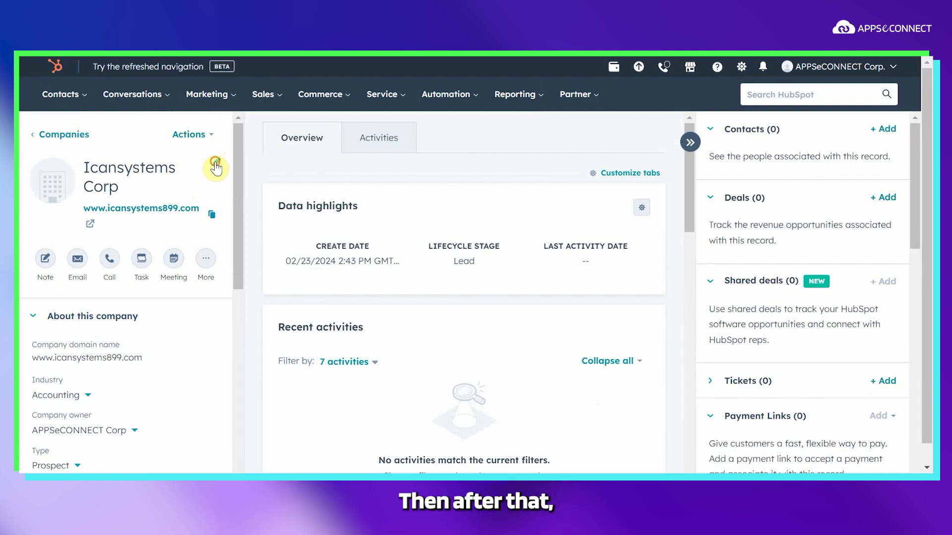
Step: Add the company phone number to Icansystems Corp via quick edit and save it
click(216, 163)
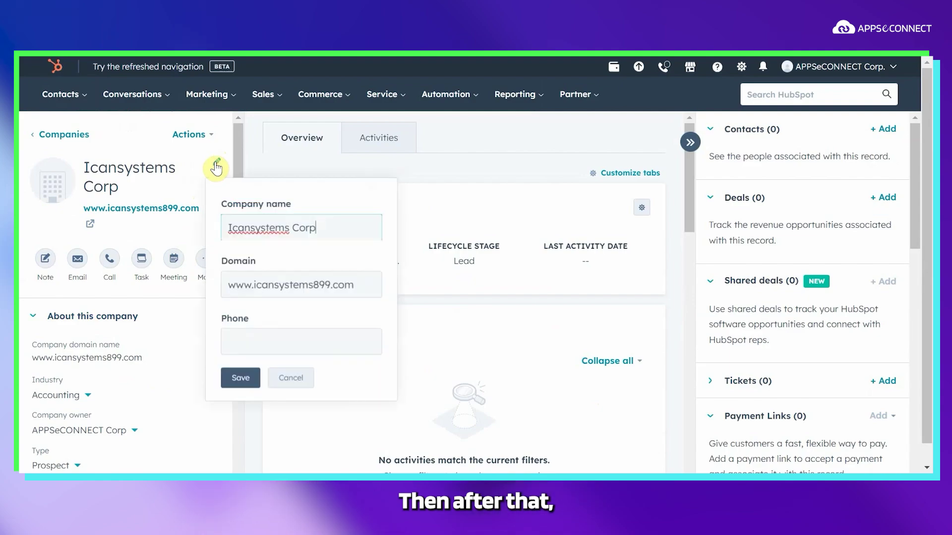
click(262, 334)
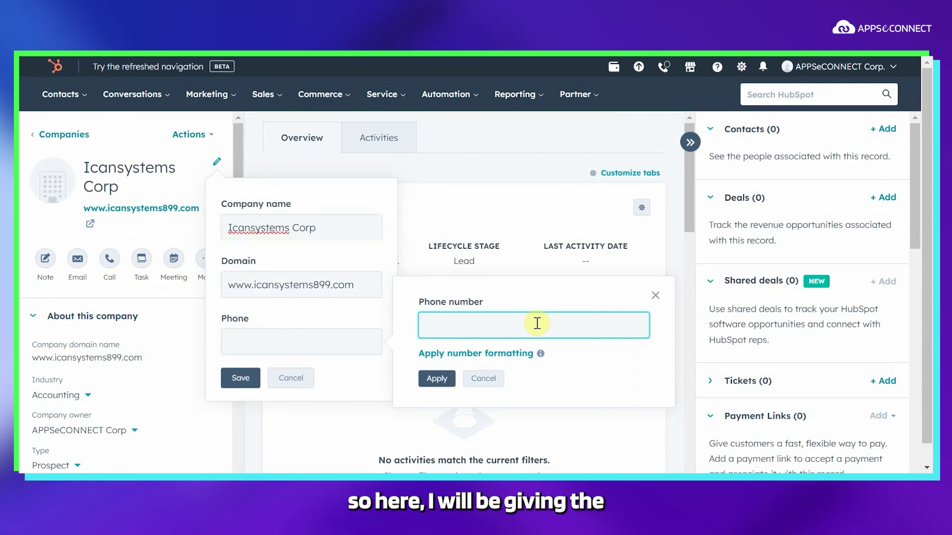
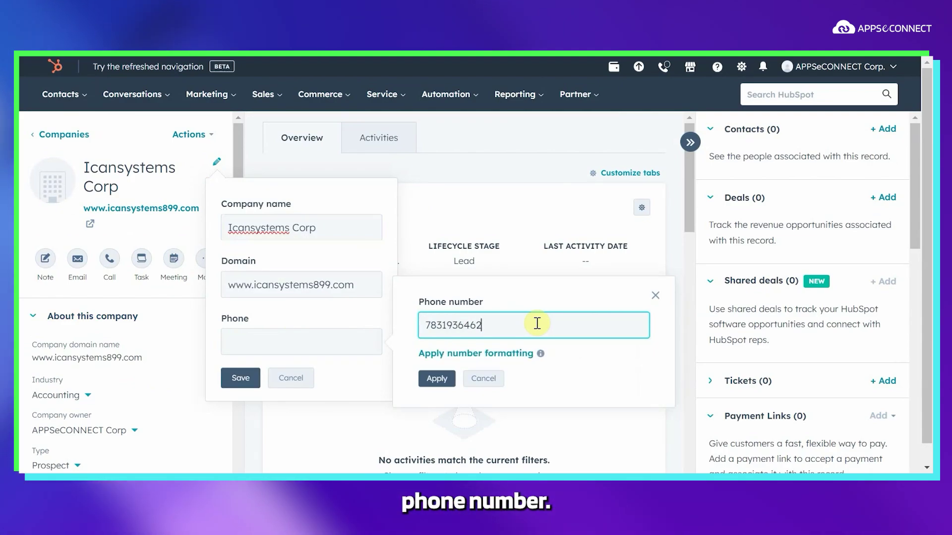
click(444, 381)
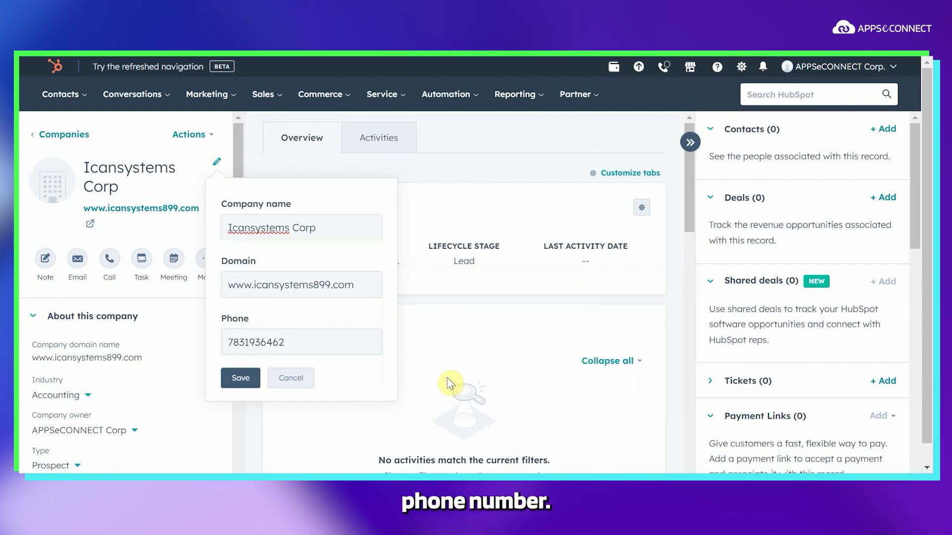
click(240, 380)
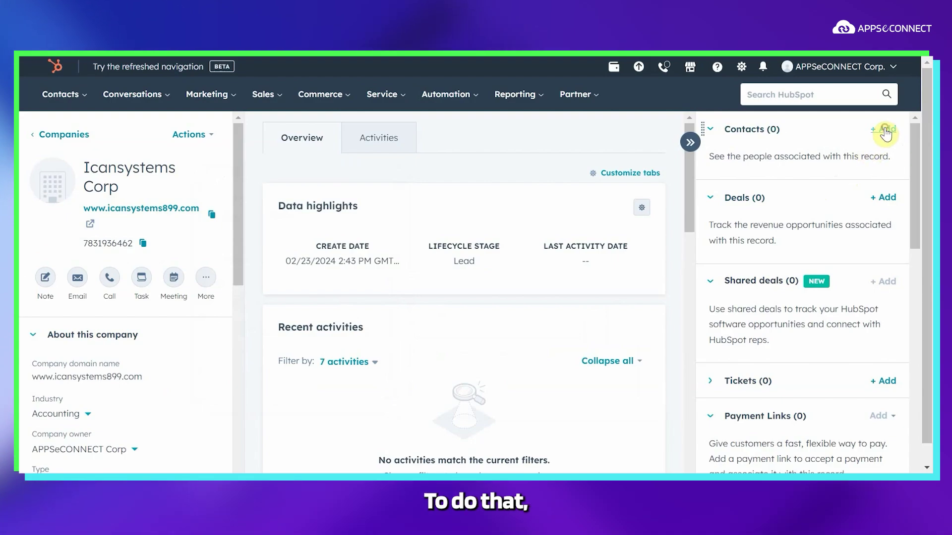
Step: Create a new contact for the company, entering the contact's e-mail, first and last name
click(885, 131)
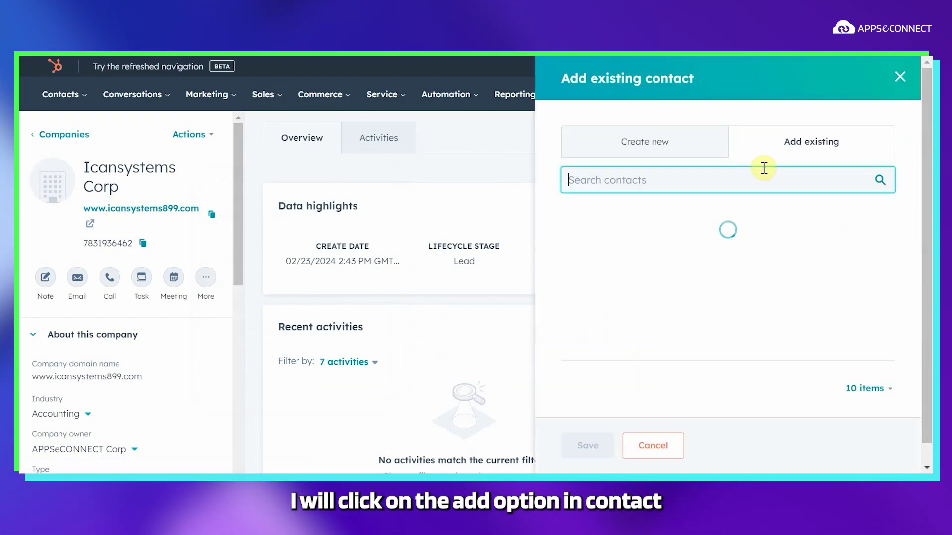
click(631, 149)
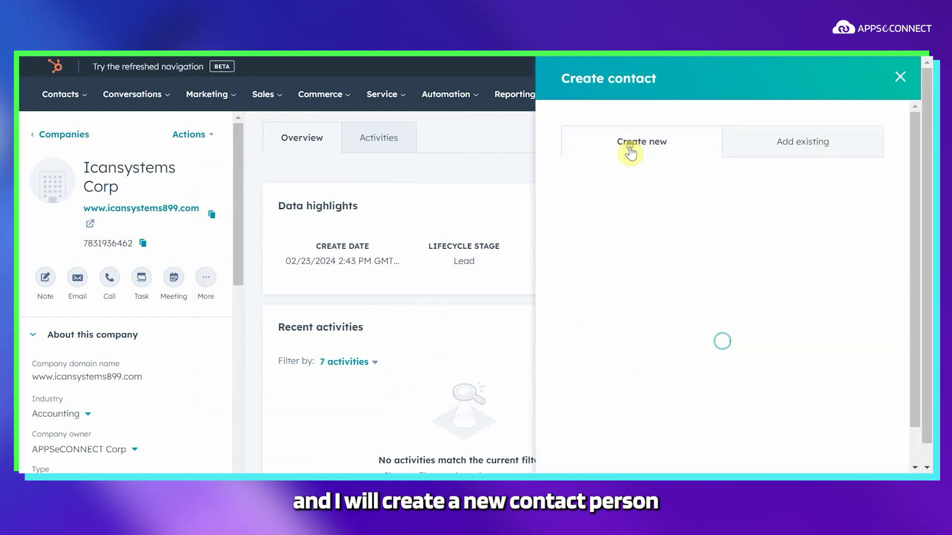
click(689, 221)
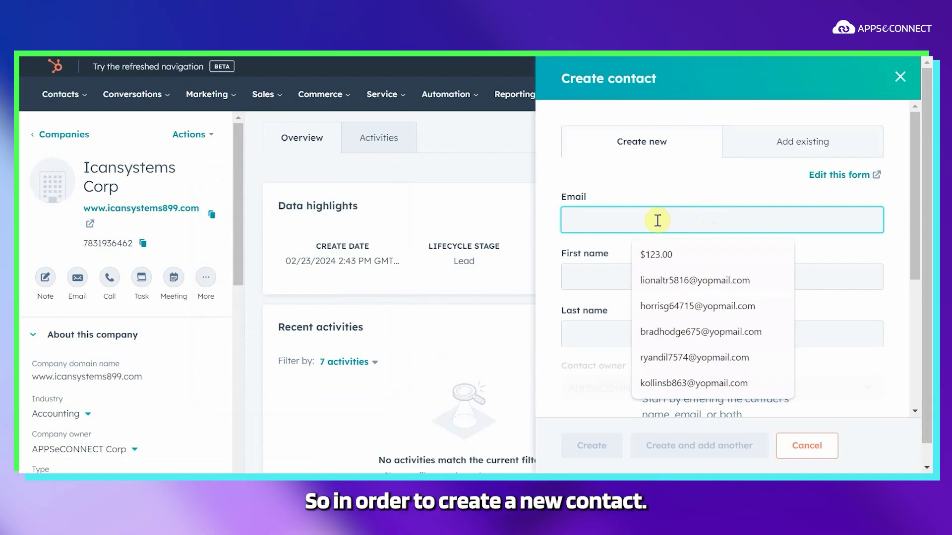
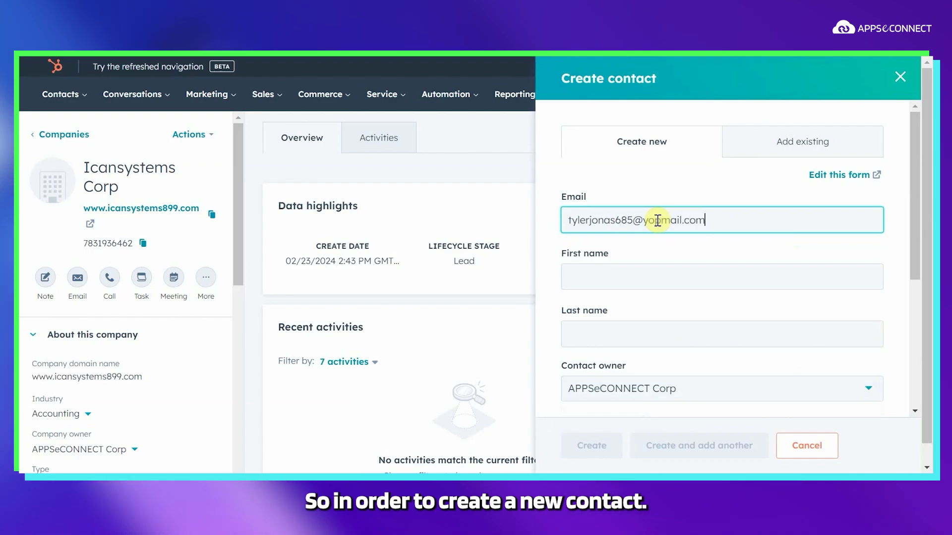
click(590, 283)
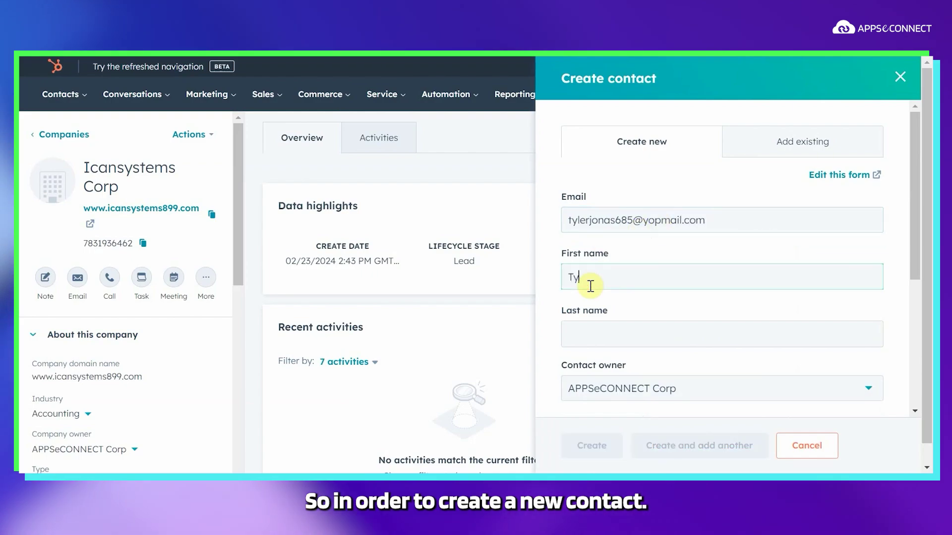
click(601, 345)
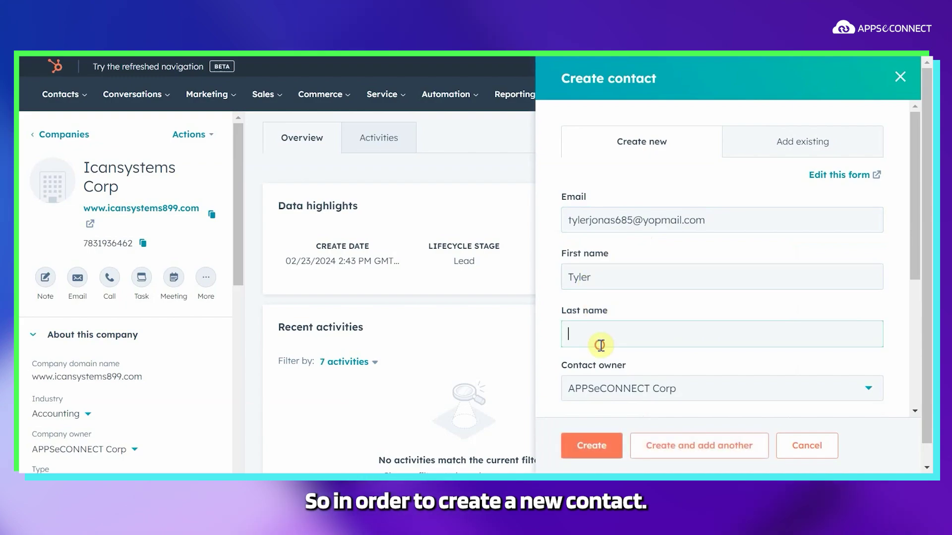
Step: Add the contact's phone number, then bring up SAP Business One
scroll(600, 345, down, 5)
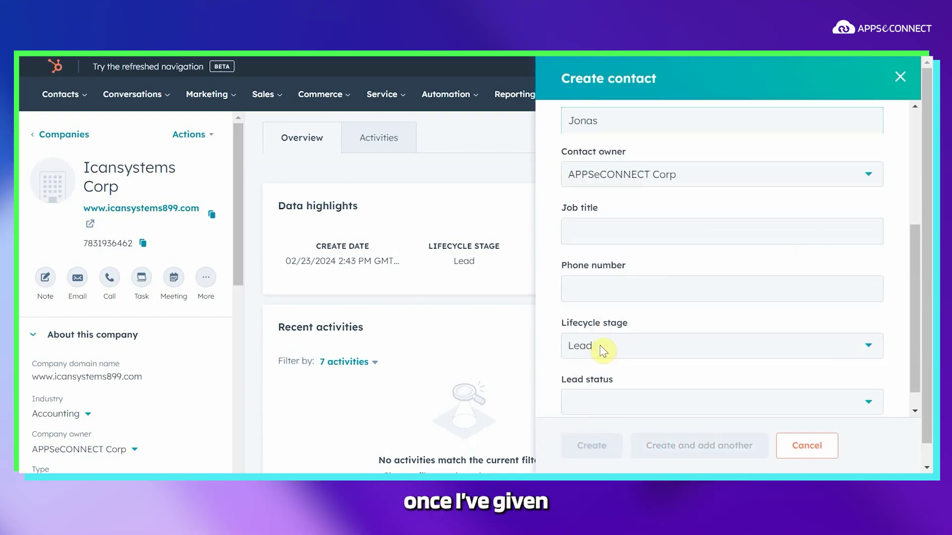
scroll(627, 260, down, 1)
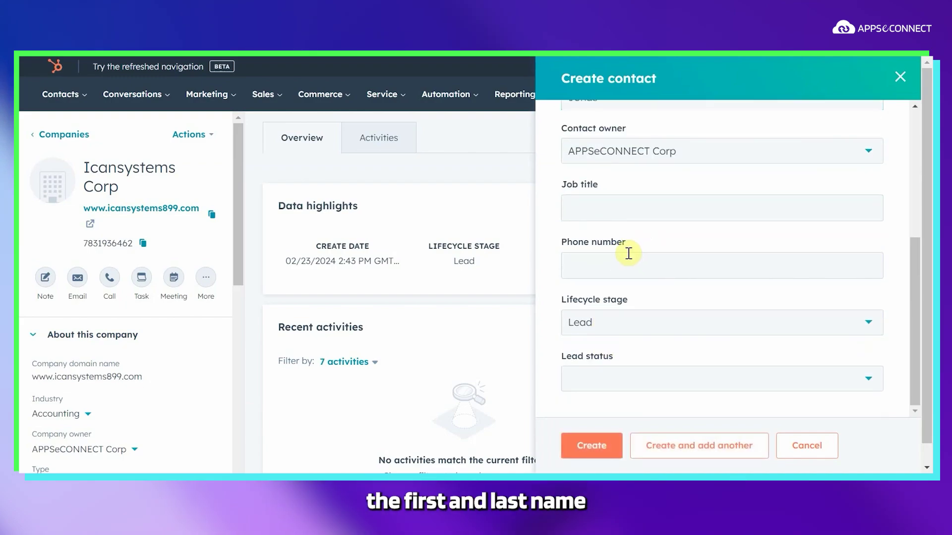
scroll(629, 253, down, 1)
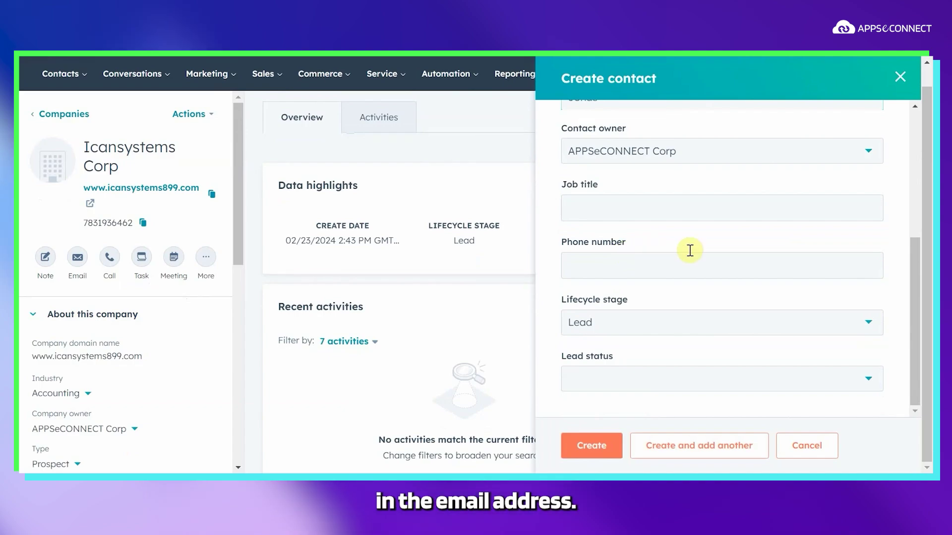
click(626, 266)
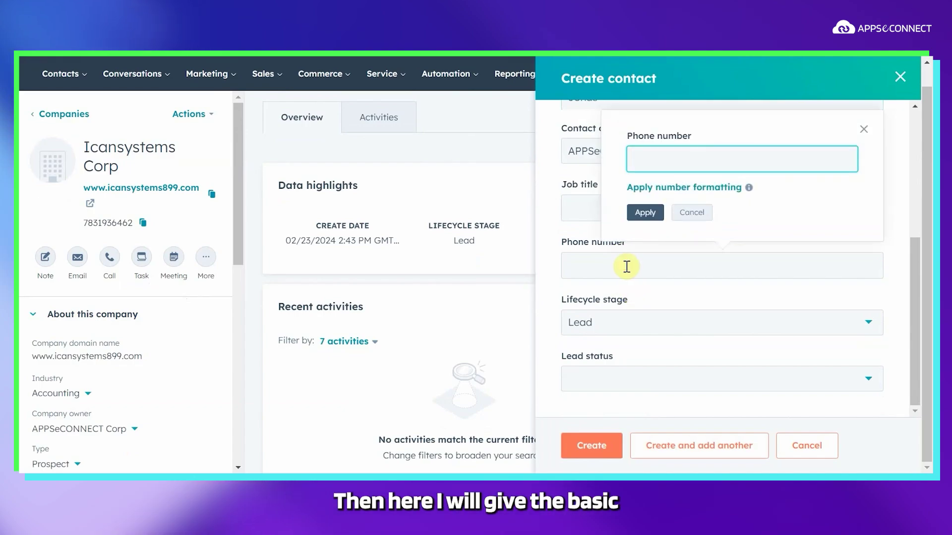
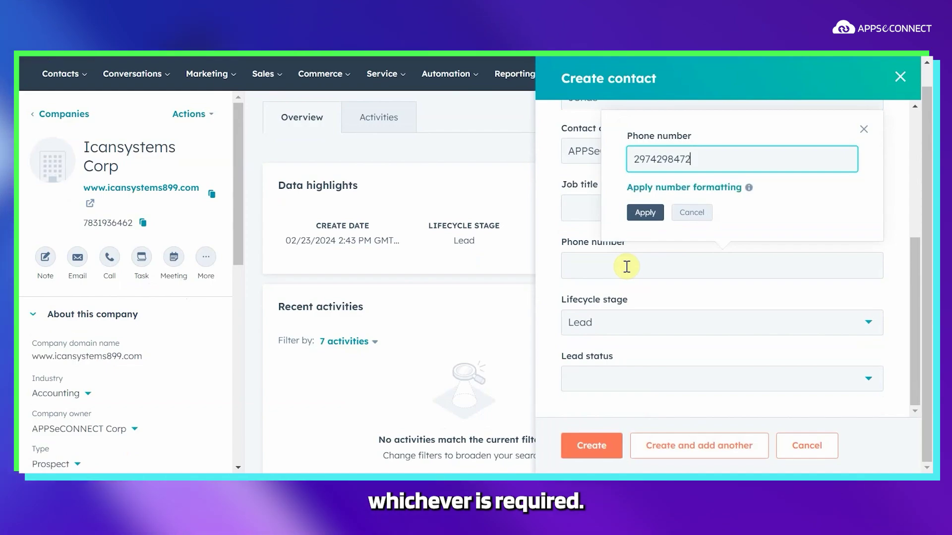
click(645, 212)
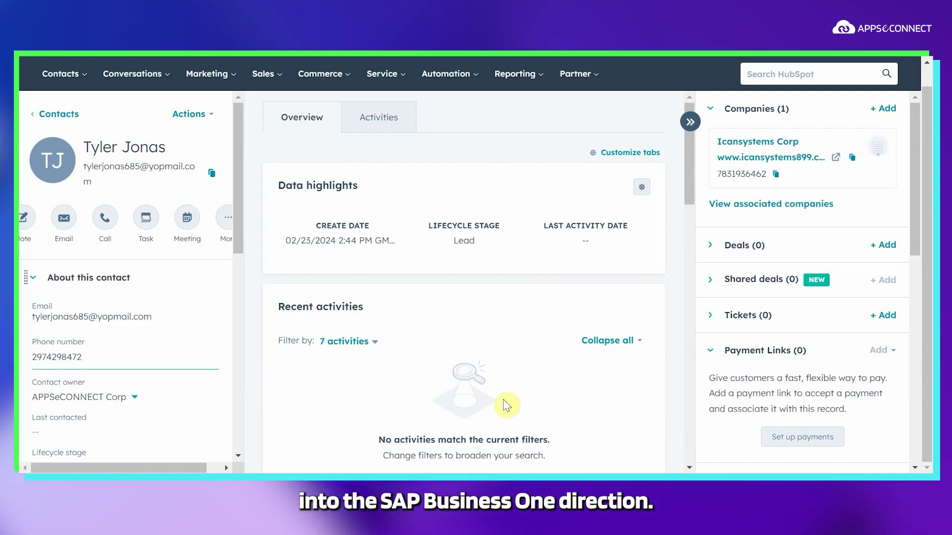
mouse_move(402, 466)
click(409, 392)
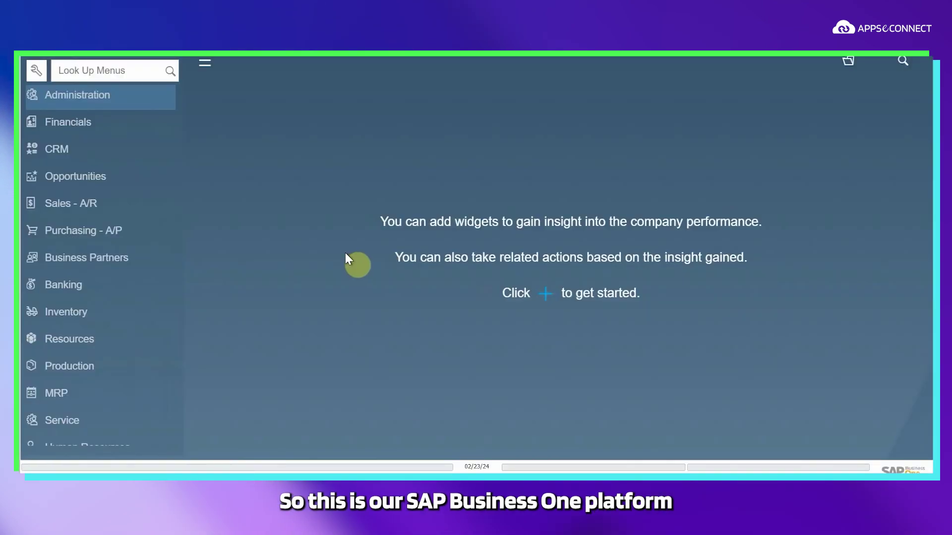
click(100, 263)
scroll(101, 265, down, 3)
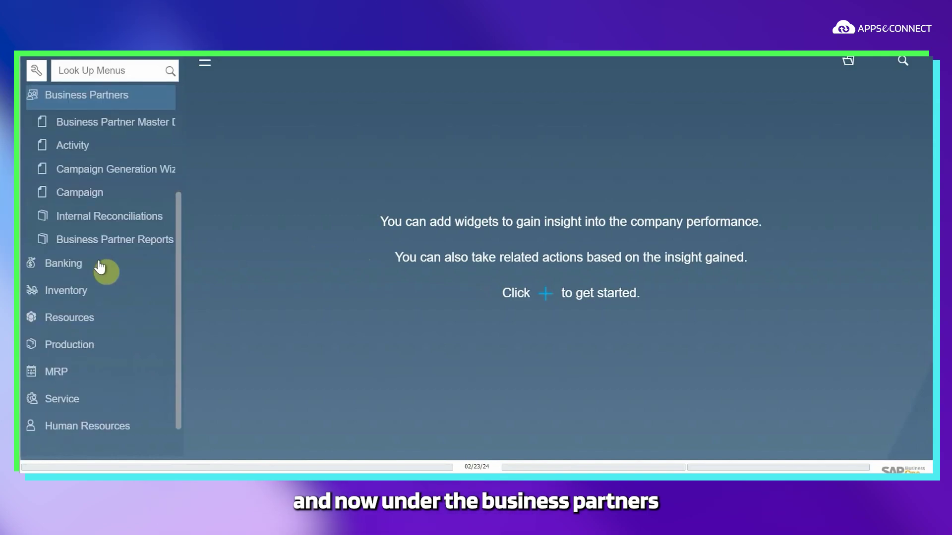
click(124, 132)
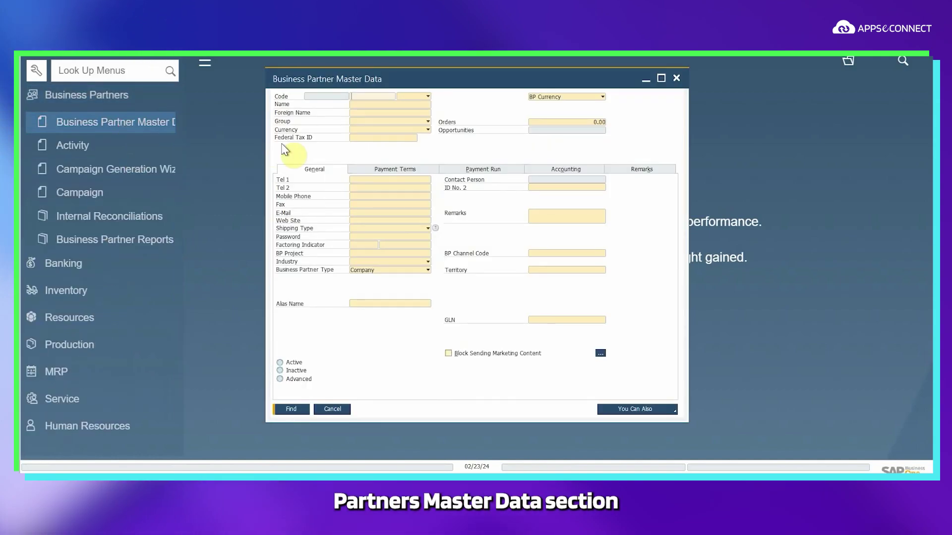
click(377, 105)
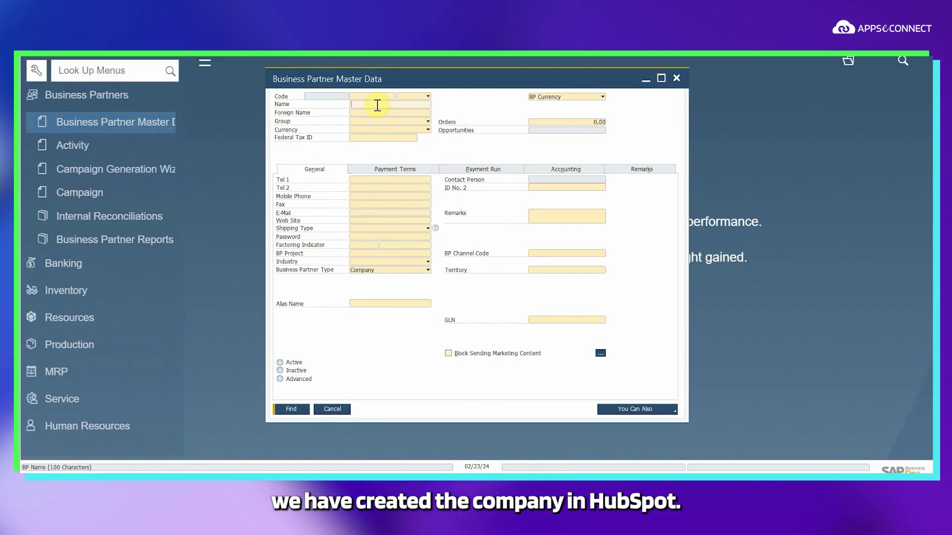
text(Icansystems)
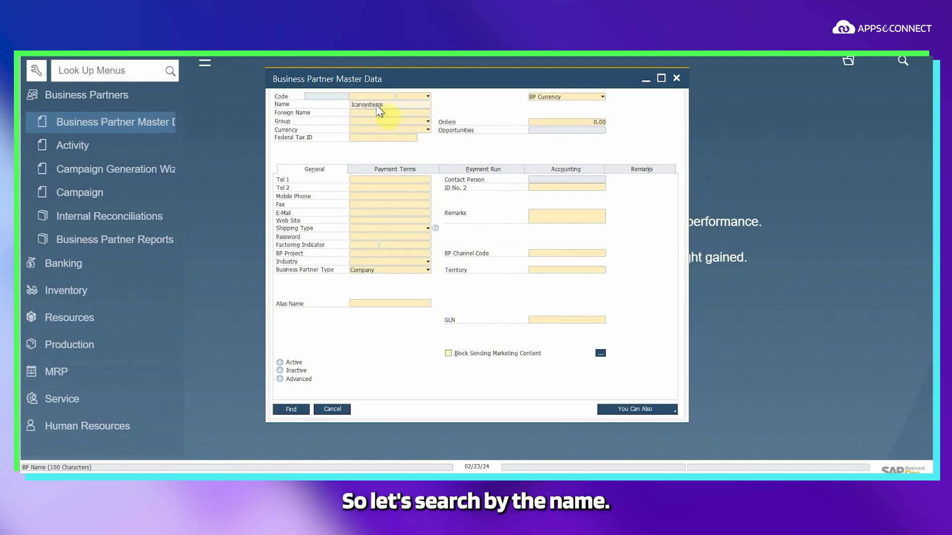
key(Return)
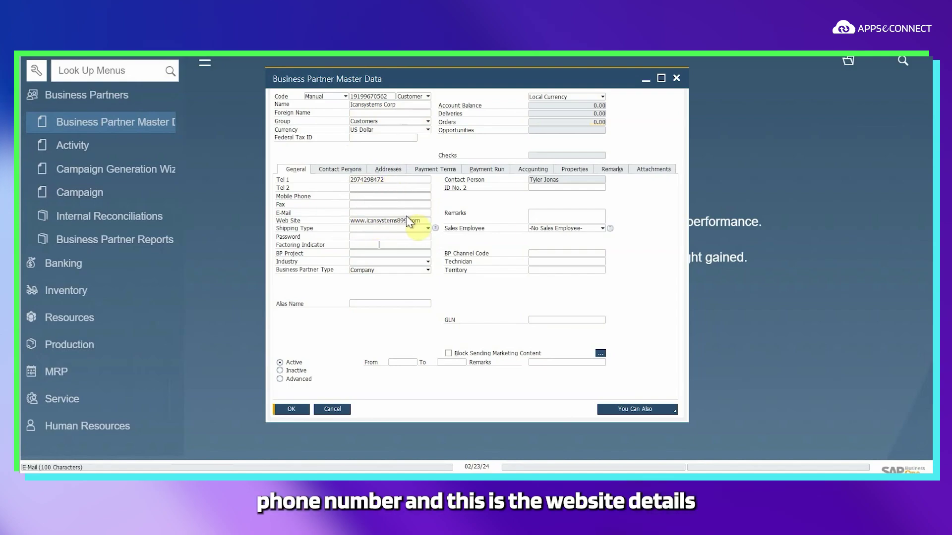
click(358, 169)
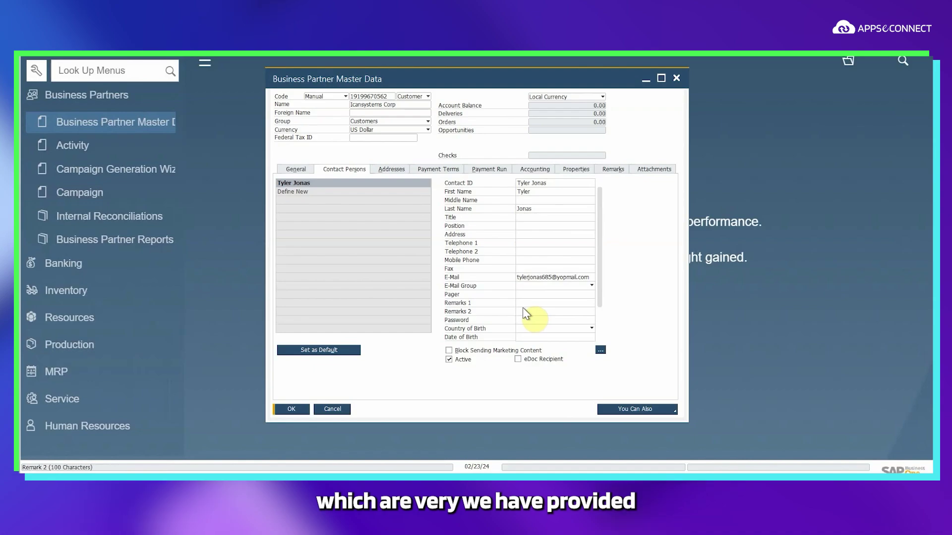
click(391, 170)
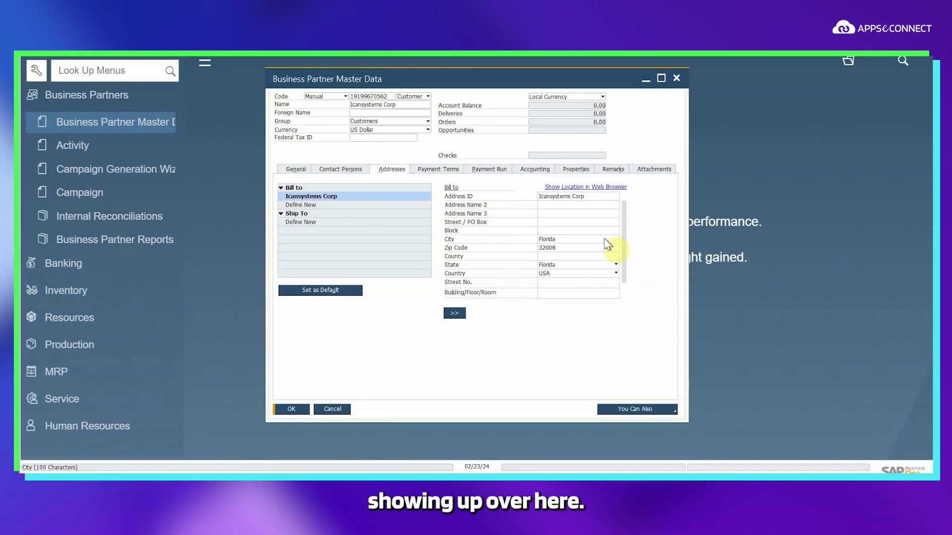
key(ctrl+shift+u)
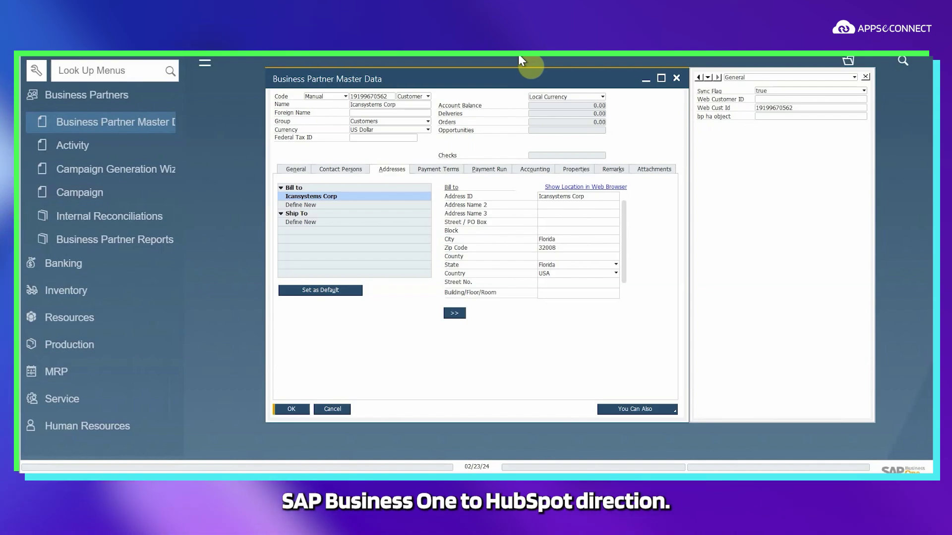
click(676, 78)
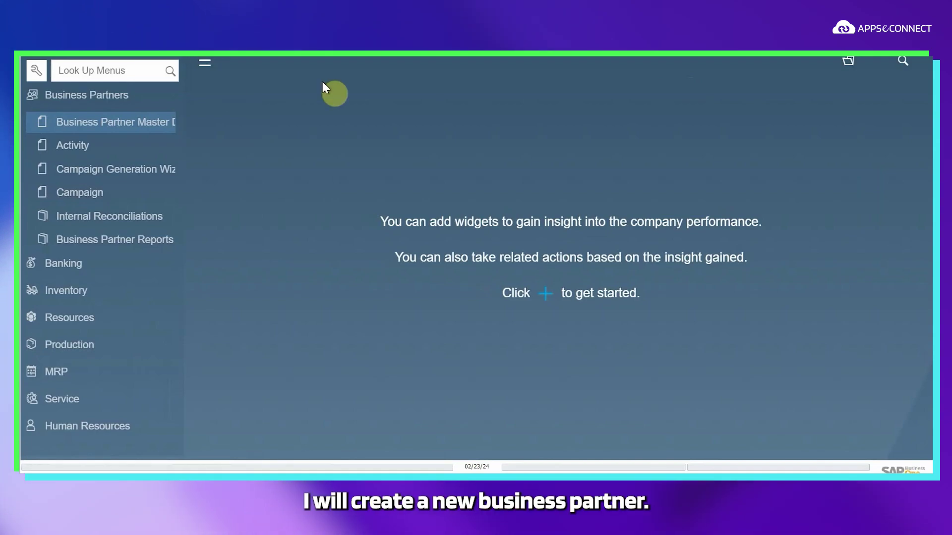
Step: Open Business Partner Master Data in add mode and enter the partner code
click(154, 123)
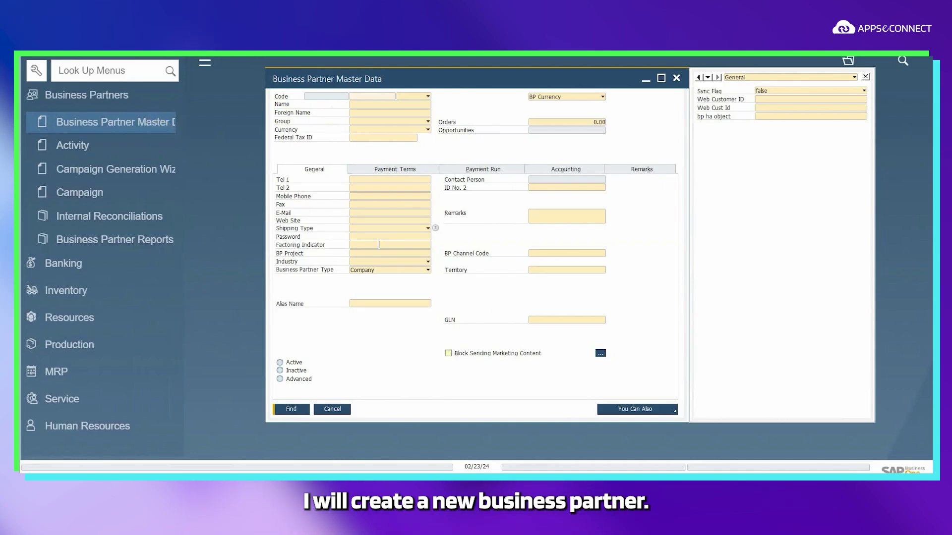
key(ctrl+a)
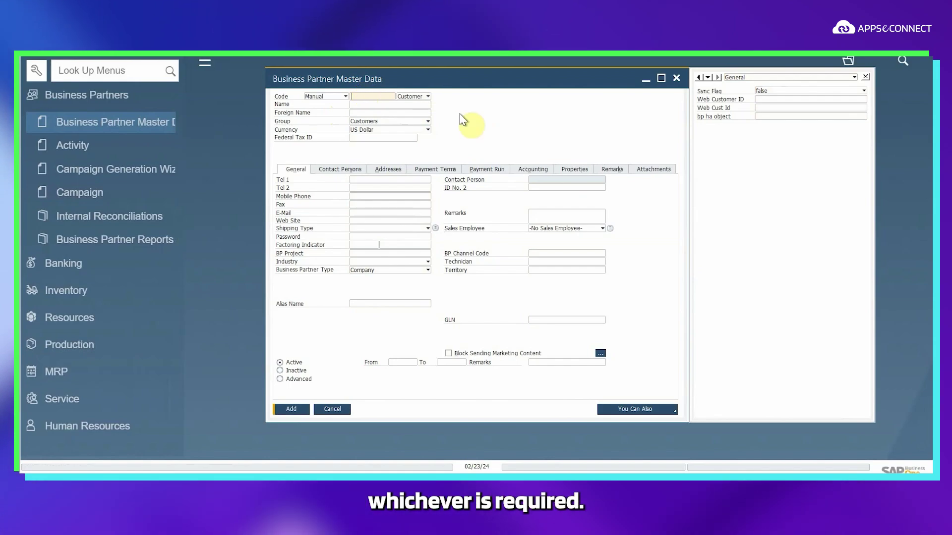
text(GF)
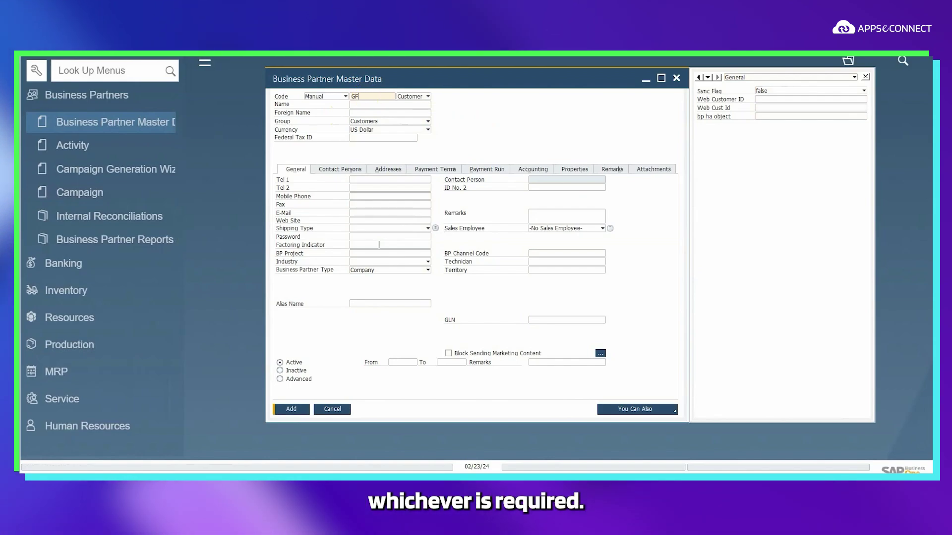
text(iwye)
key(BackSpace)
key(BackSpace)
key(BackSpace)
key(BackSpace)
text(ye)
key(BackSpace)
key(BackSpace)
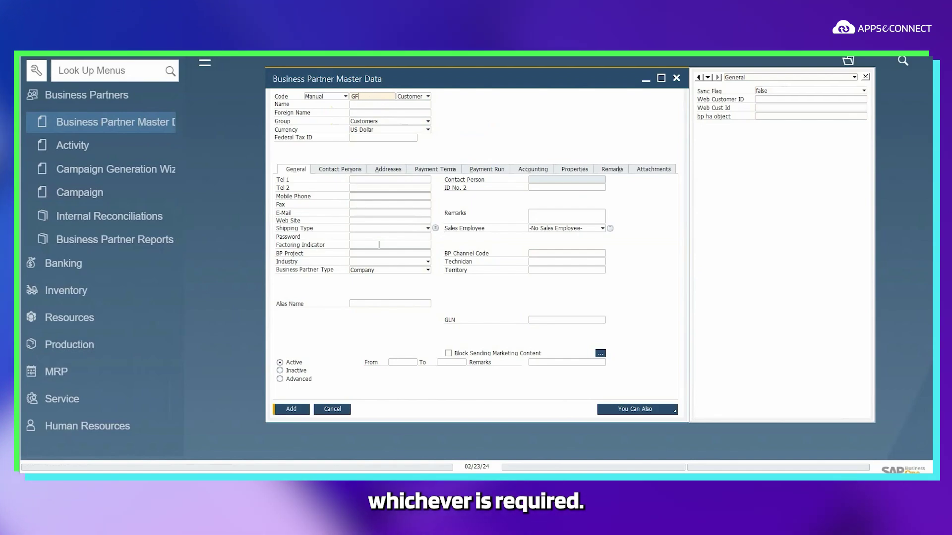
text(YTW)
key(BackSpace)
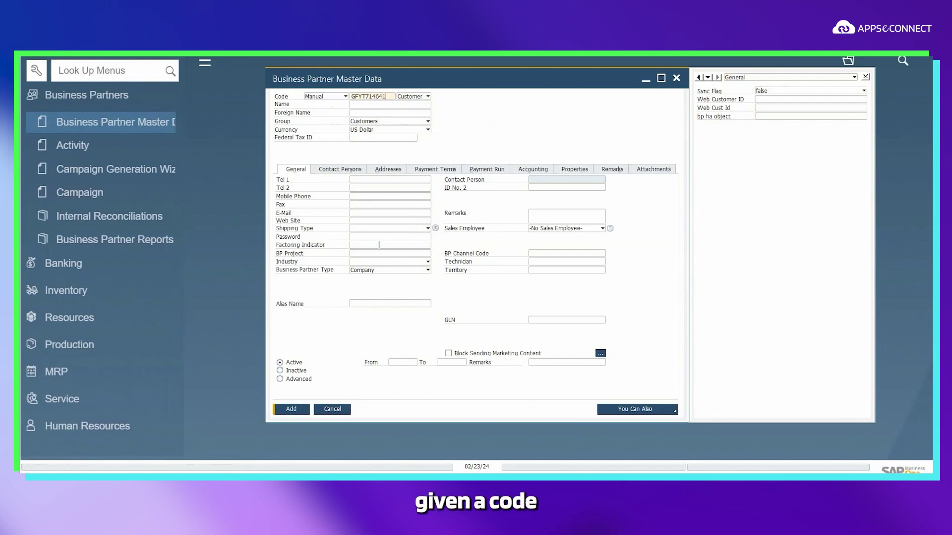
click(396, 104)
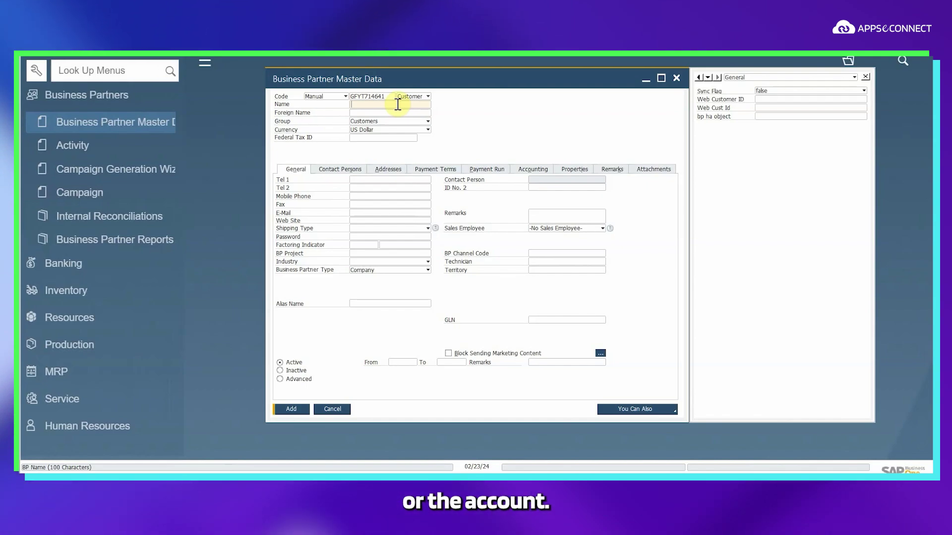
text(G)
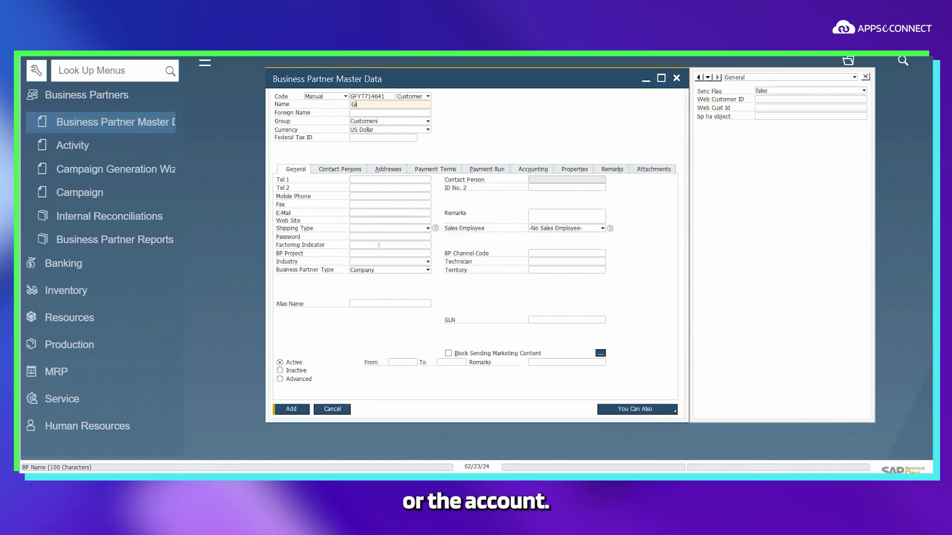
text(ifty S)
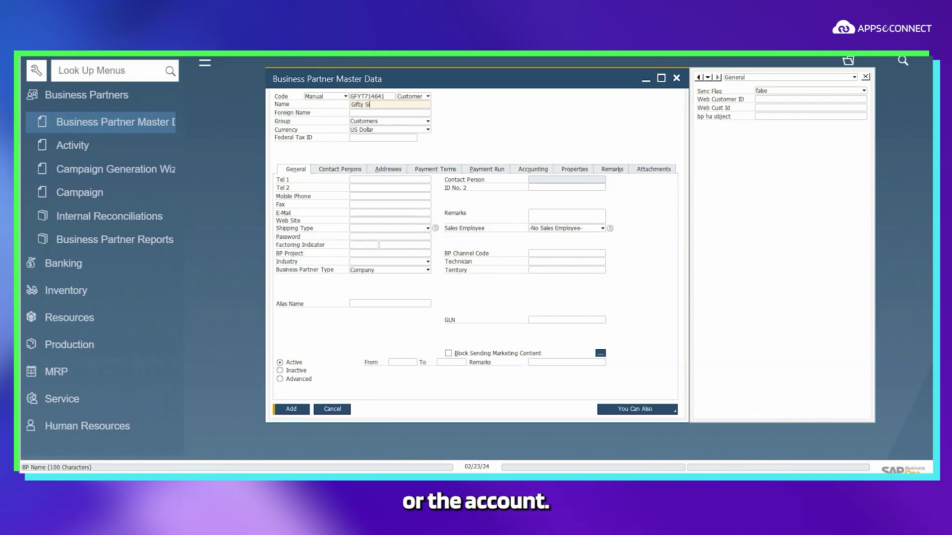
text(olutions)
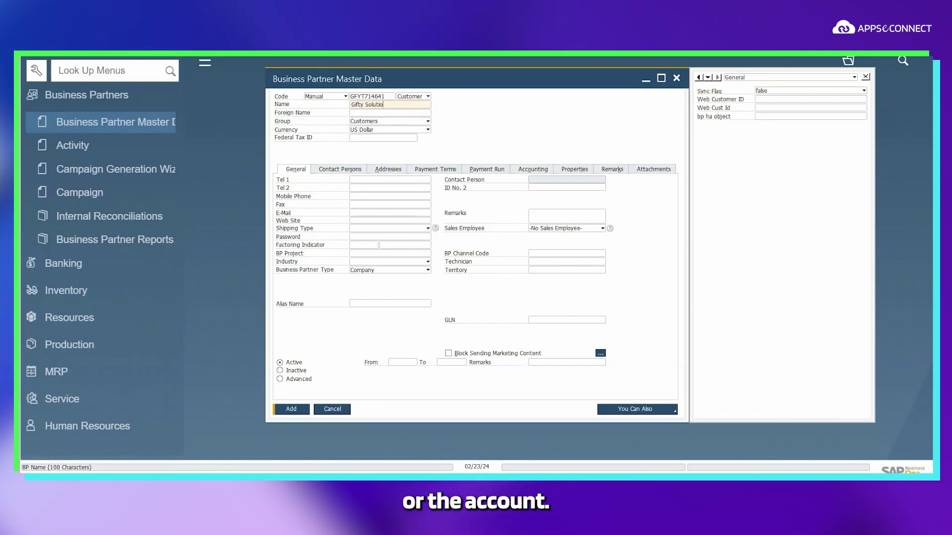
click(359, 180)
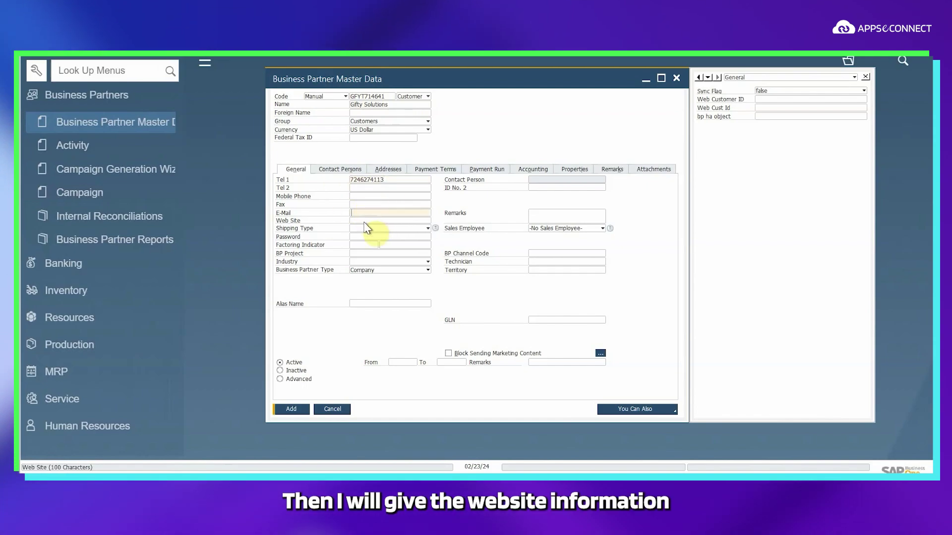
text(www)
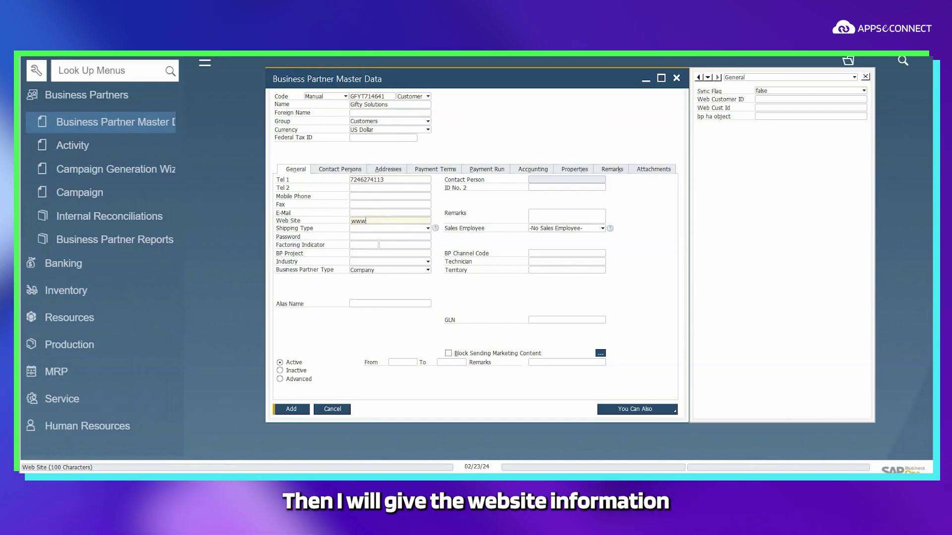
text(.g)
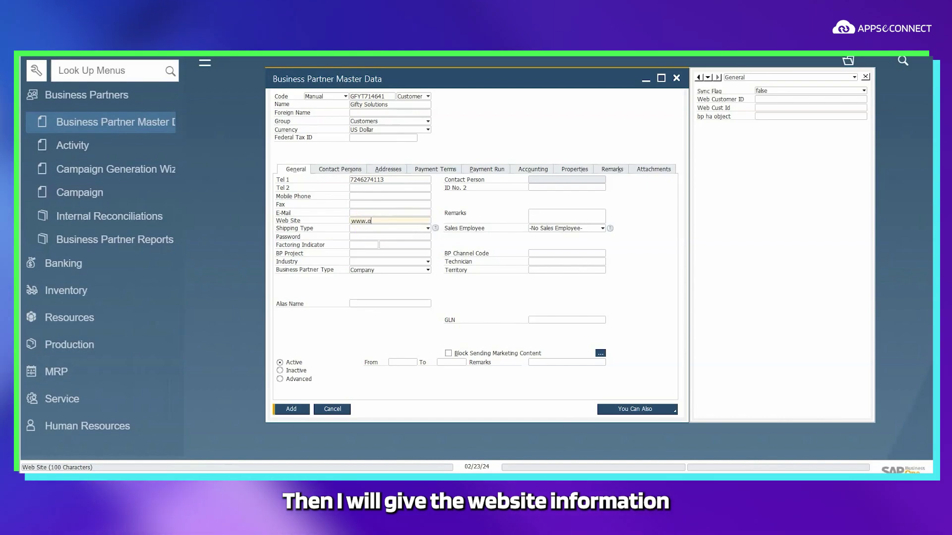
text(iftysol797.com)
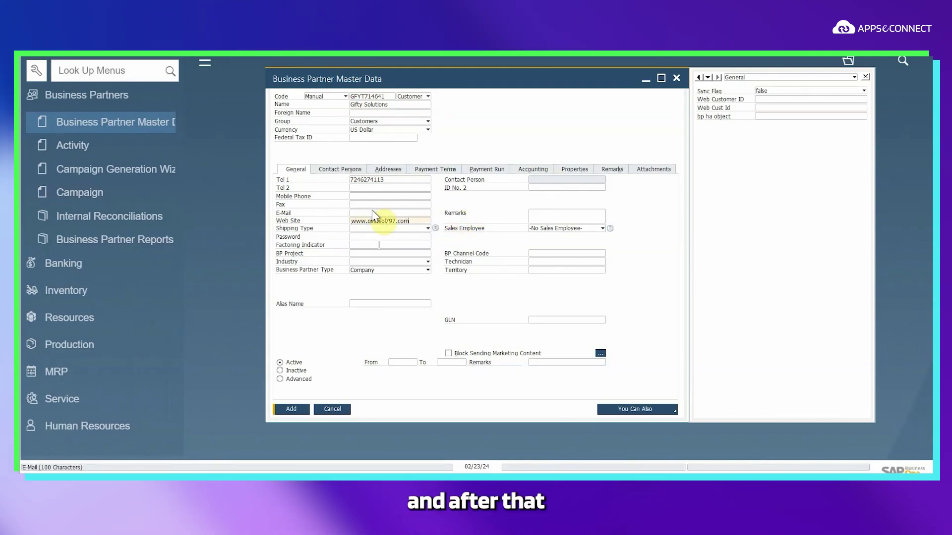
Step: Add a Gifty Solutions contact person with ID, first and last name, telephone and e-mail
click(347, 170)
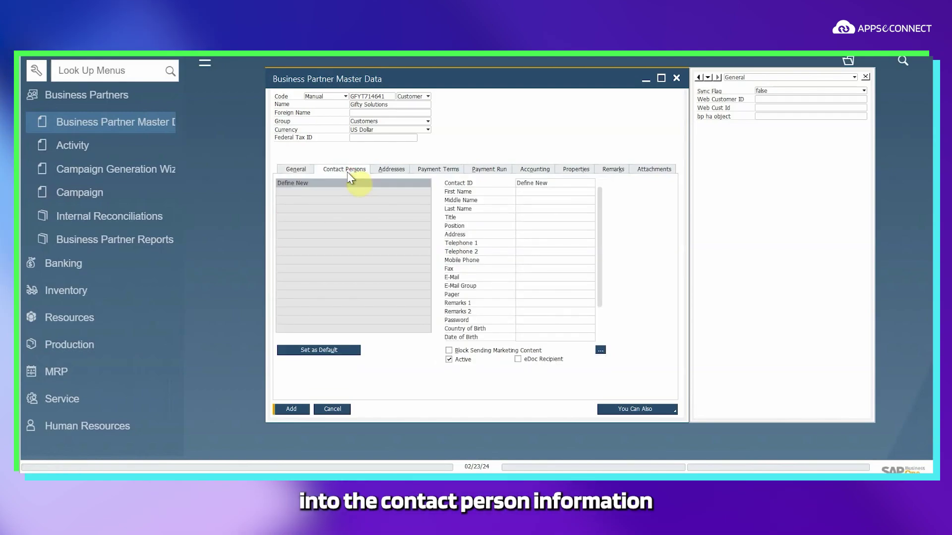
click(558, 179)
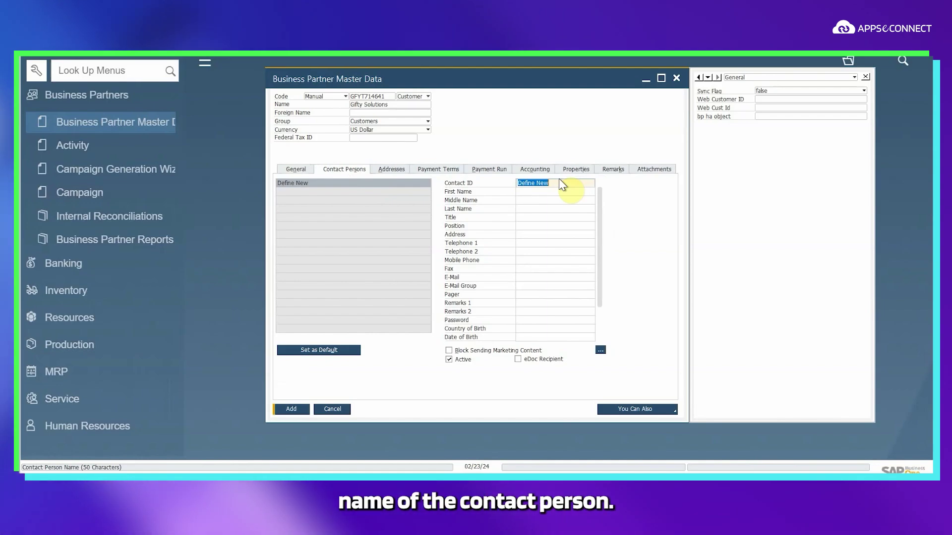
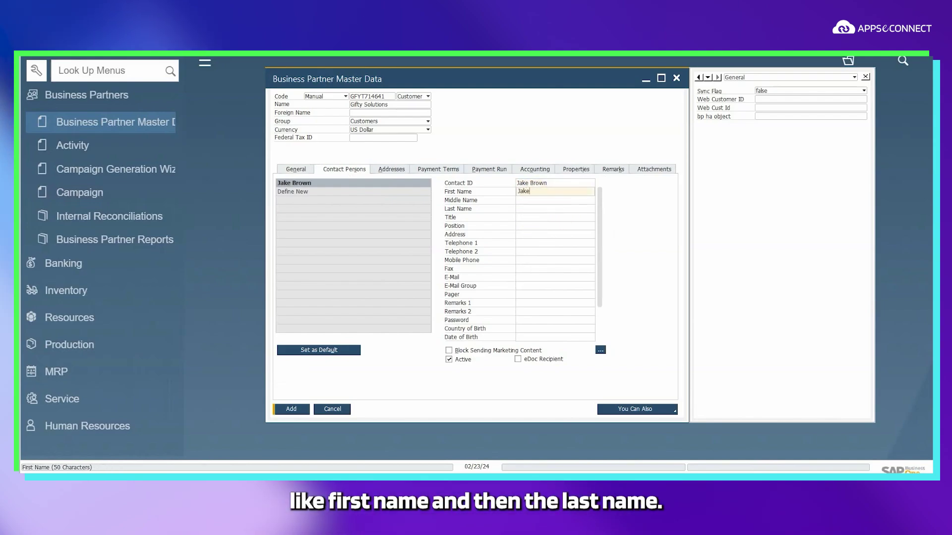
click(527, 207)
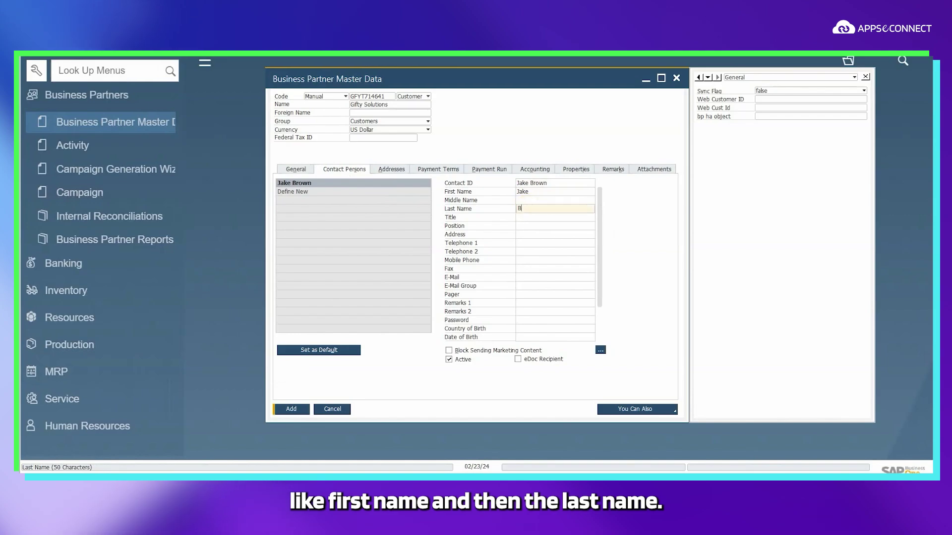
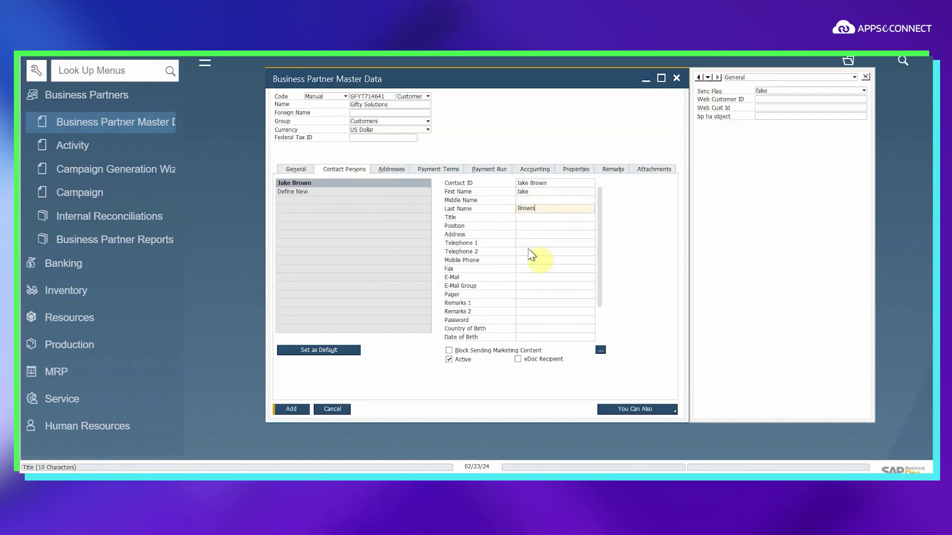
click(531, 242)
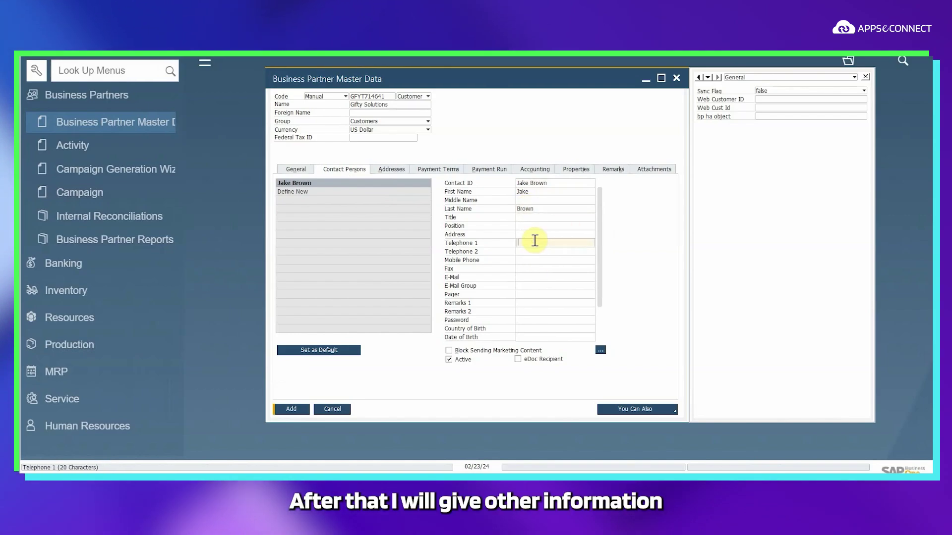
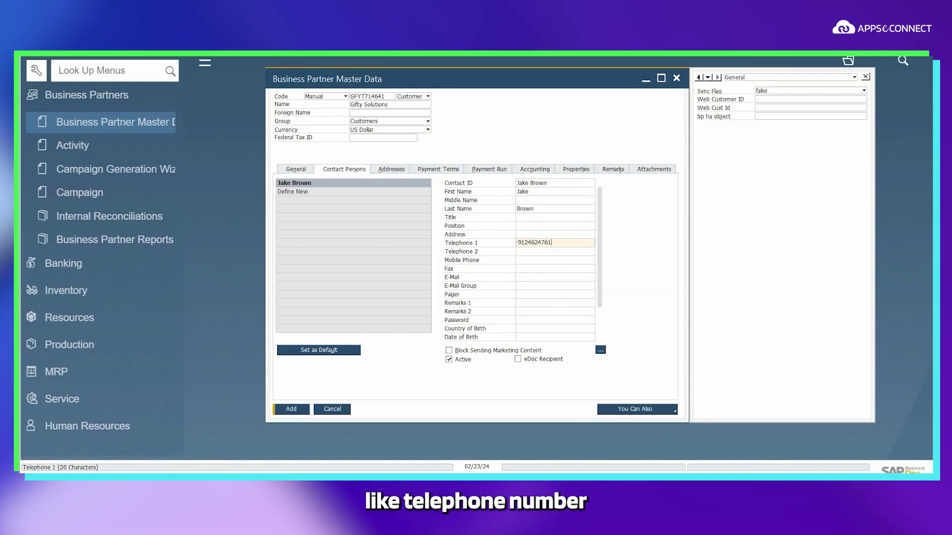
click(537, 278)
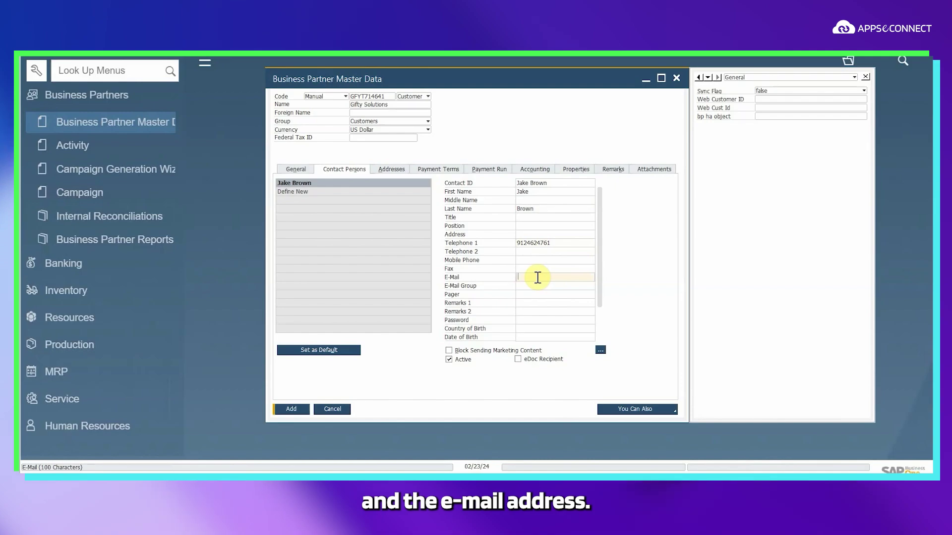
key(ctrl+v)
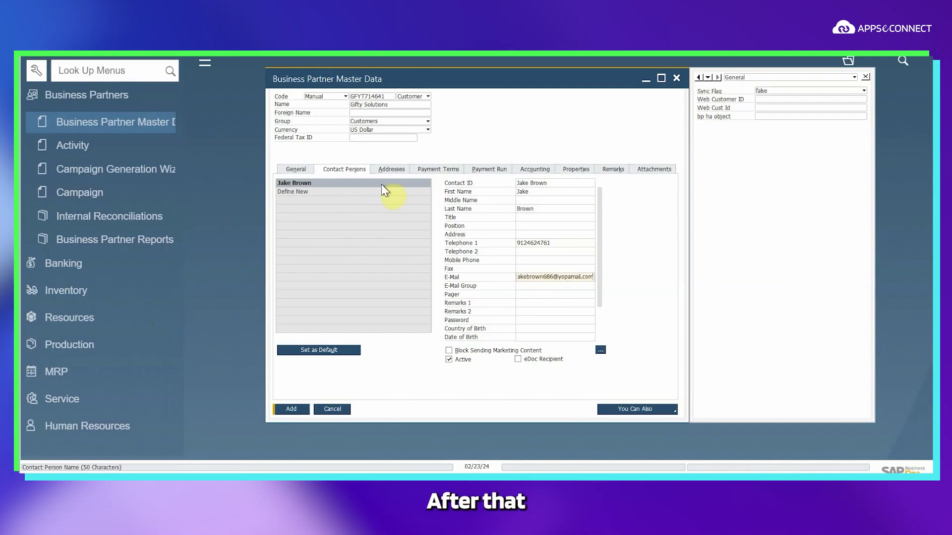
click(381, 171)
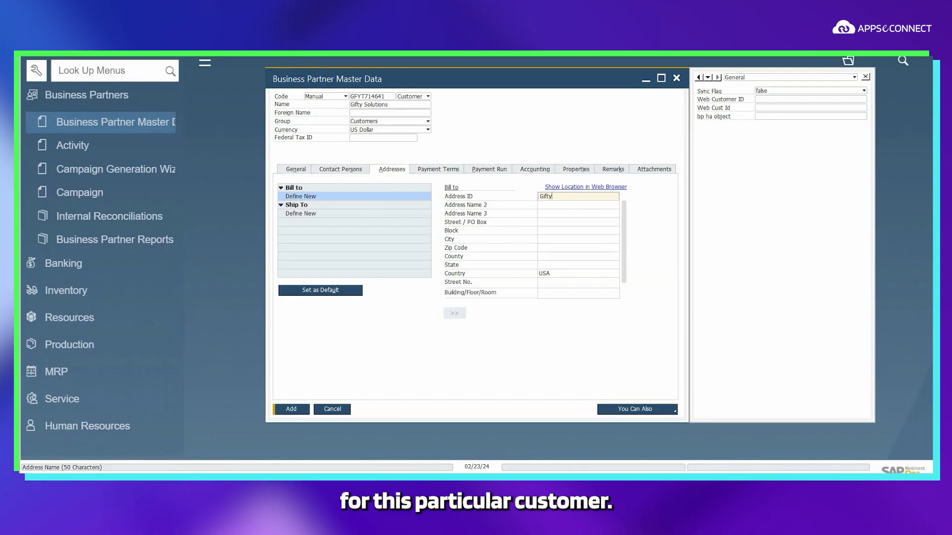
Step: Set bill-to address Gifty Solutions in Florida, zip 32008, state Florida, and add the partner
text(y S)
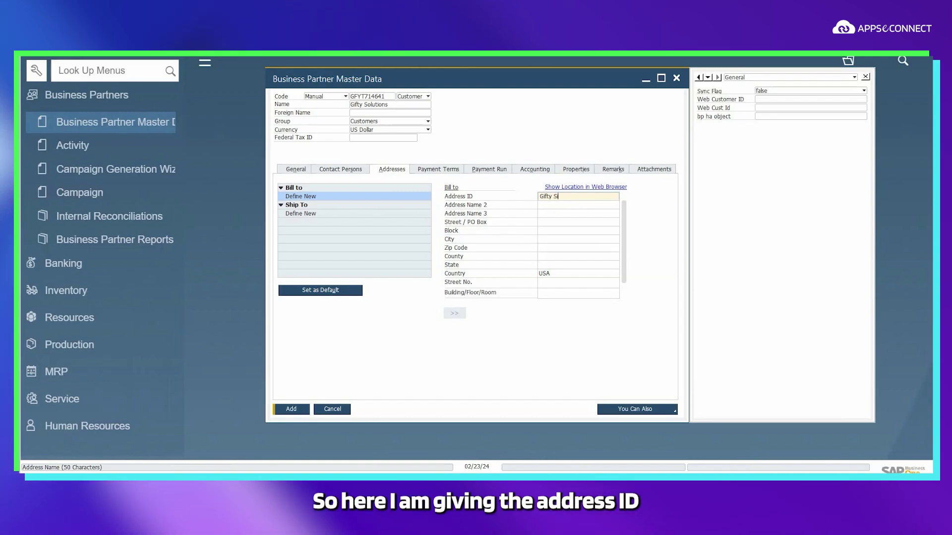
text(olu)
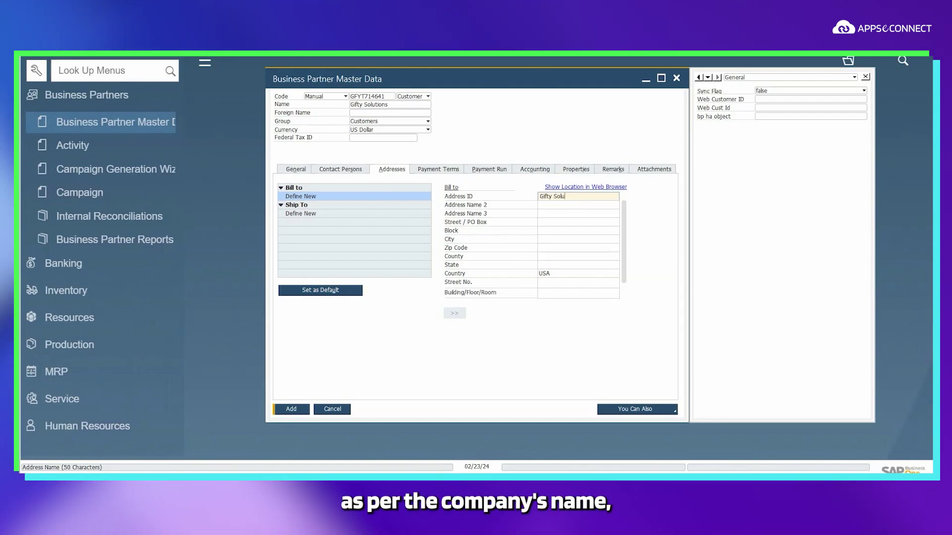
text(tions)
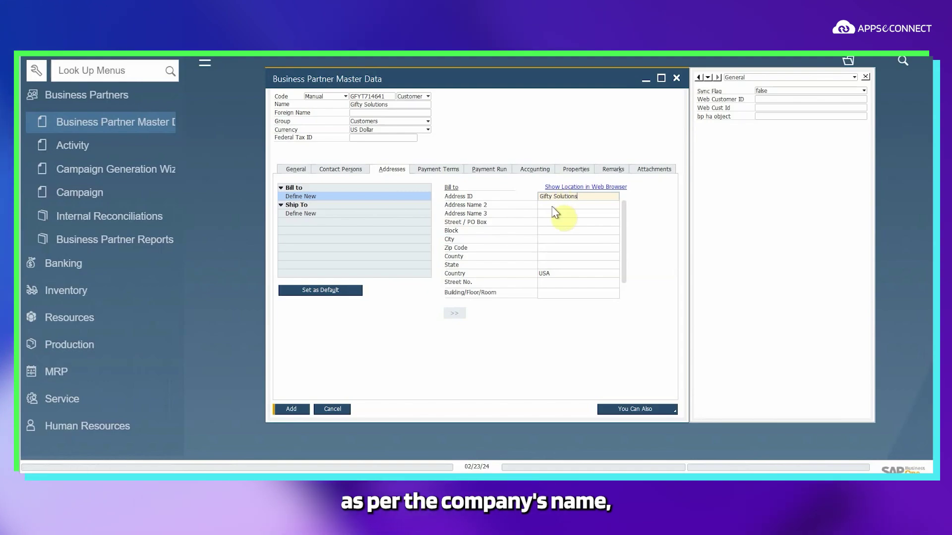
click(551, 238)
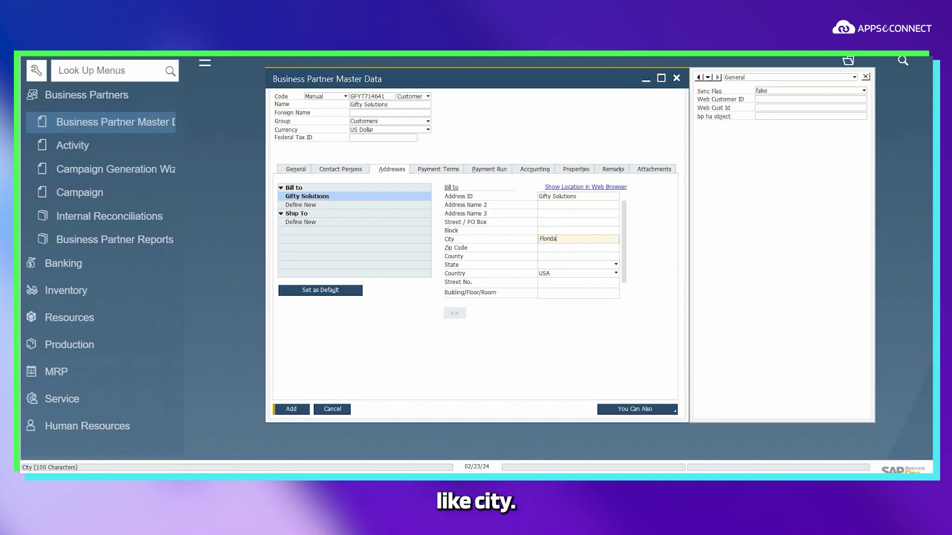
click(553, 247)
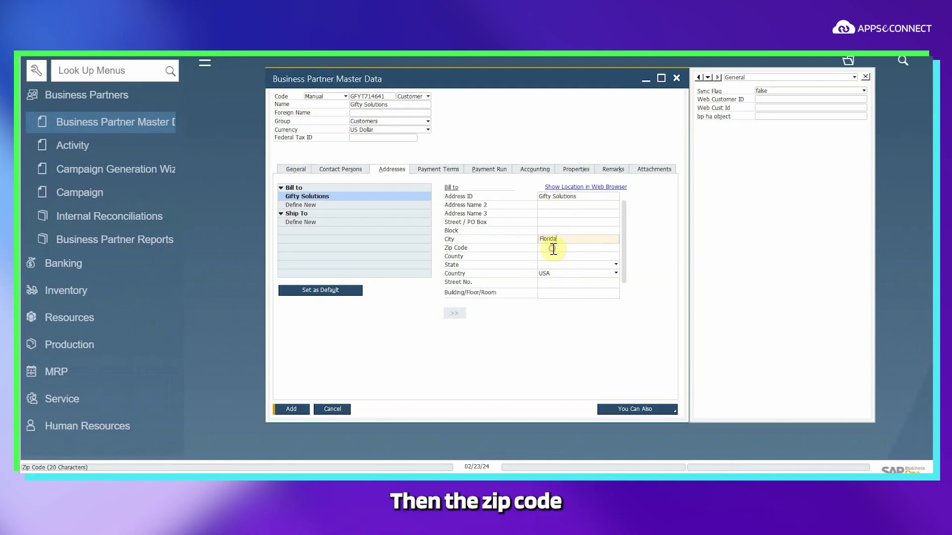
text(32008)
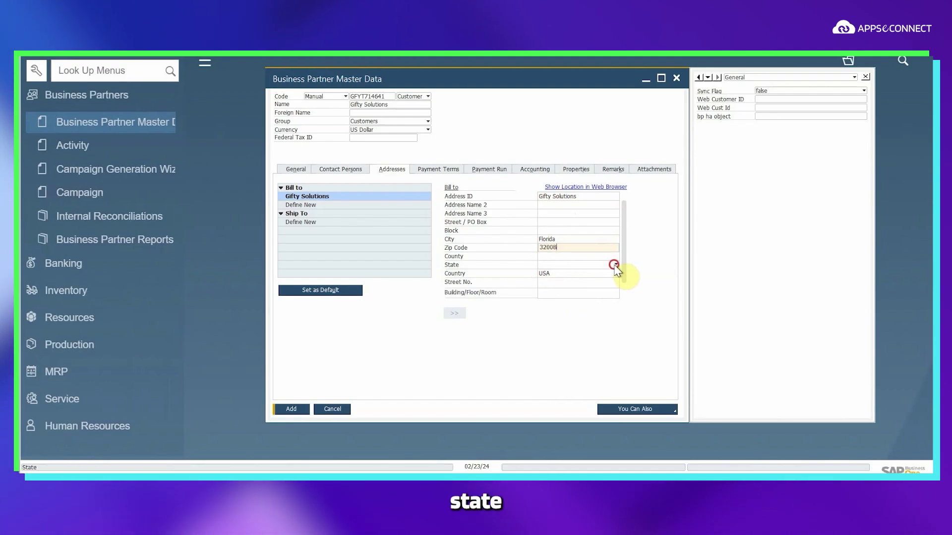
click(616, 265)
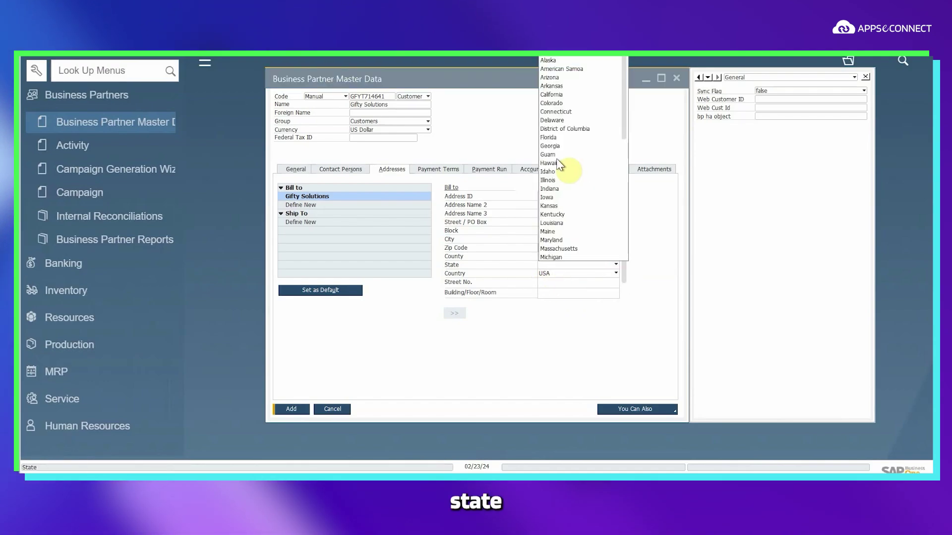
click(551, 137)
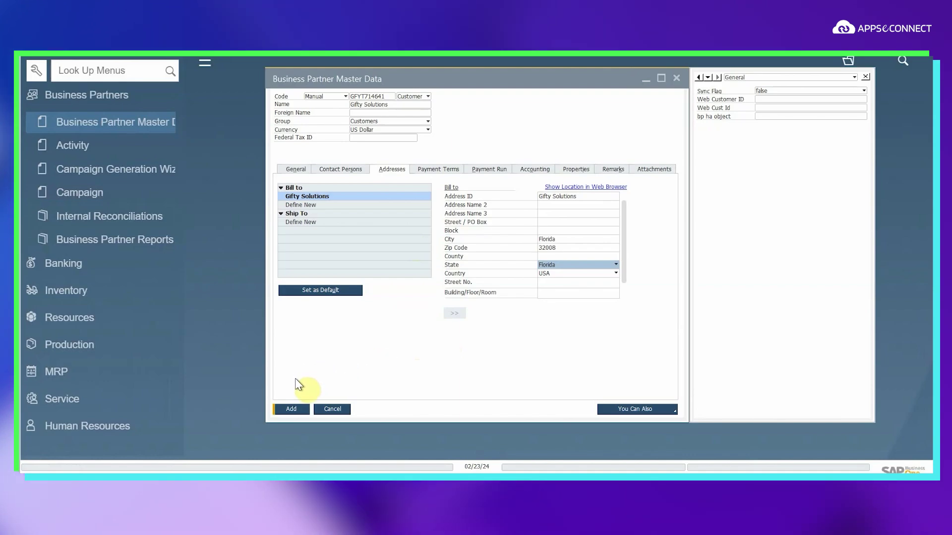
click(291, 410)
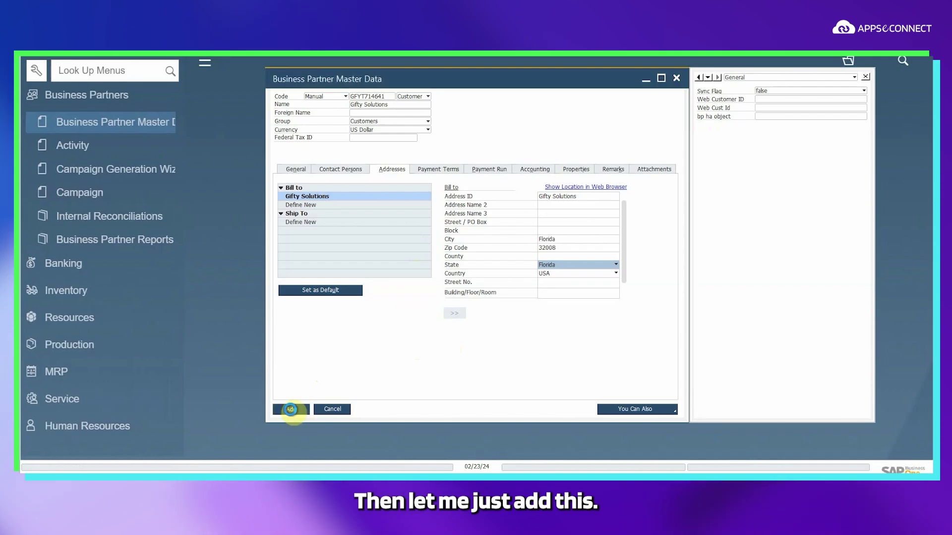
click(291, 409)
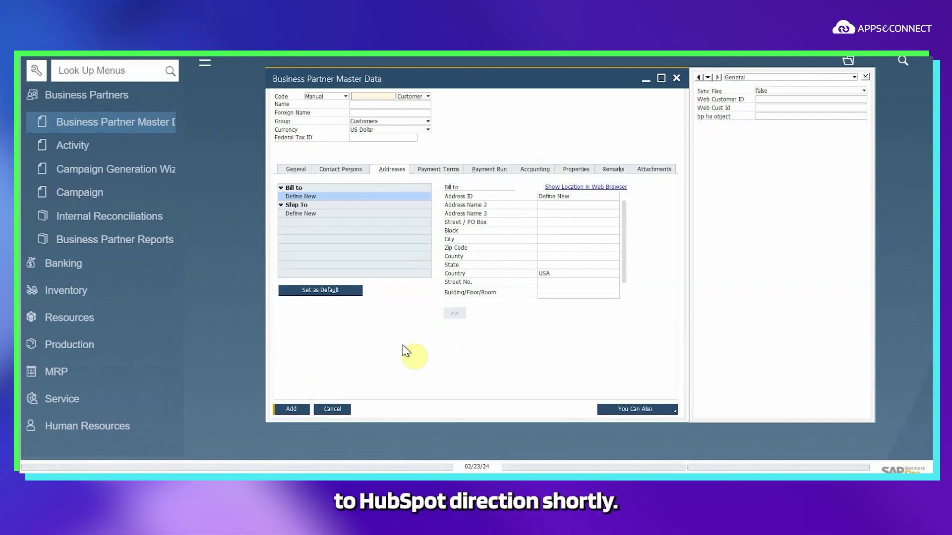
Step: Switch the cleared business partner form to the Contact Persons tab
click(342, 169)
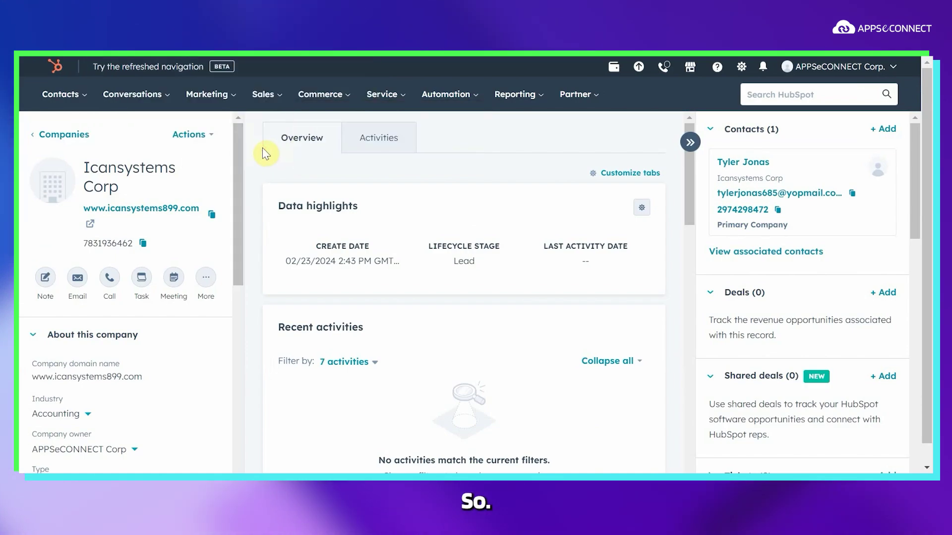
Step: Go to HubSpot's Companies list from the Contacts menu
click(92, 103)
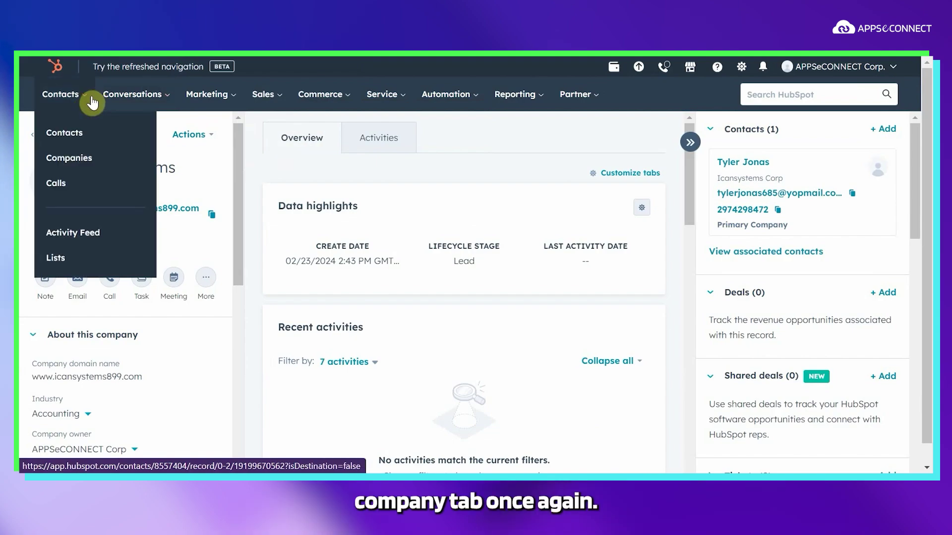
click(71, 158)
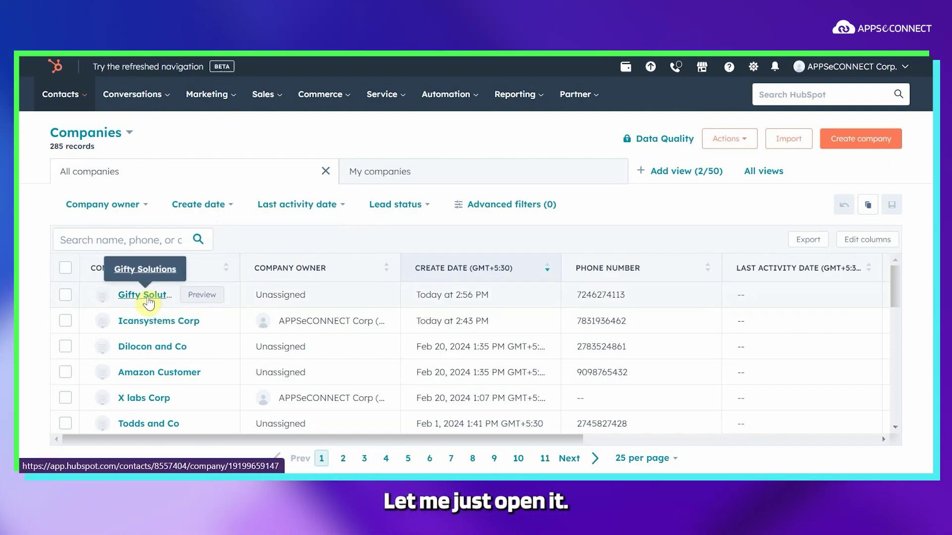
Step: Open the Gifty Solutions record, check its About details, then open its associated contact
click(145, 296)
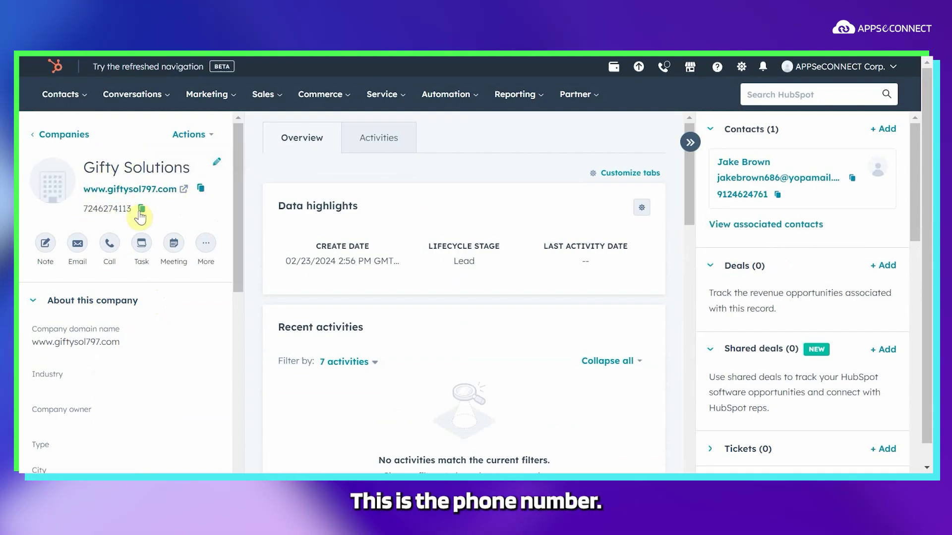
scroll(202, 319, down, 5)
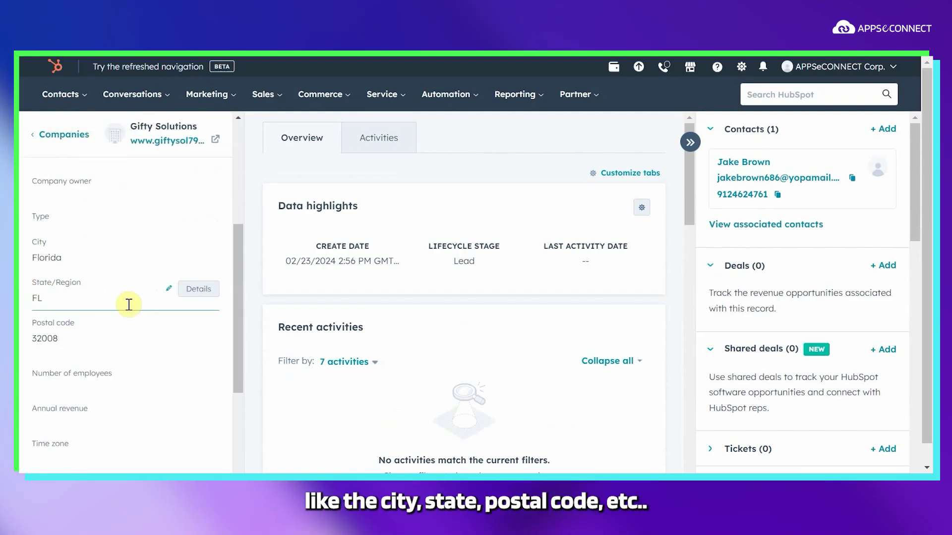
scroll(129, 304, up, 5)
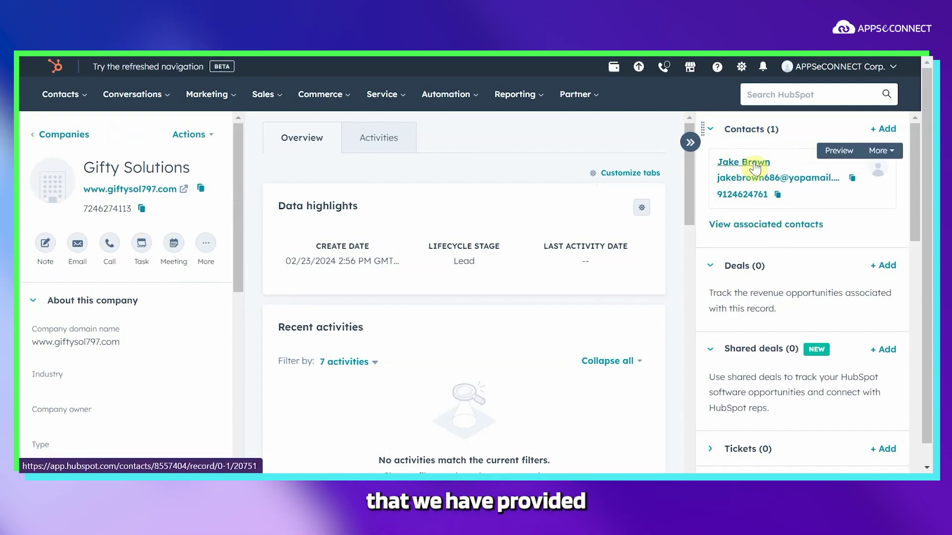
click(753, 163)
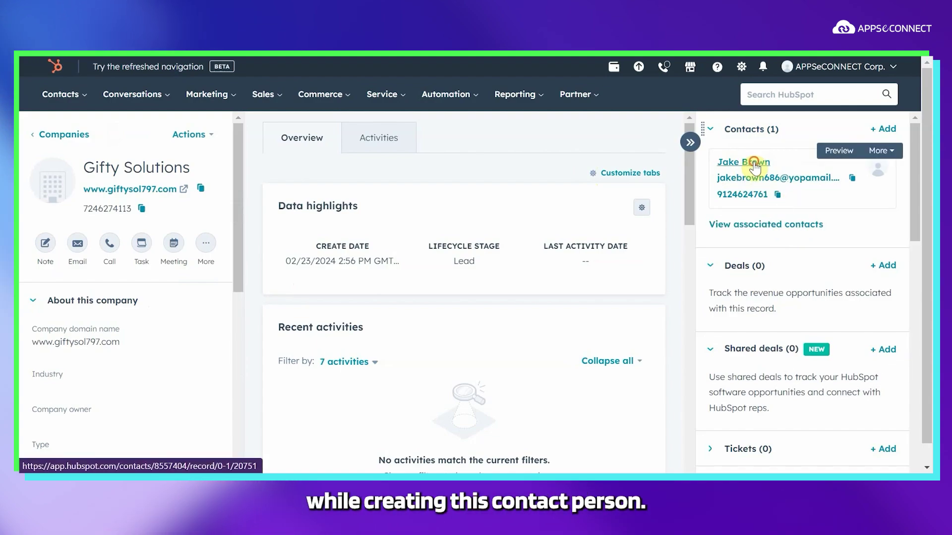